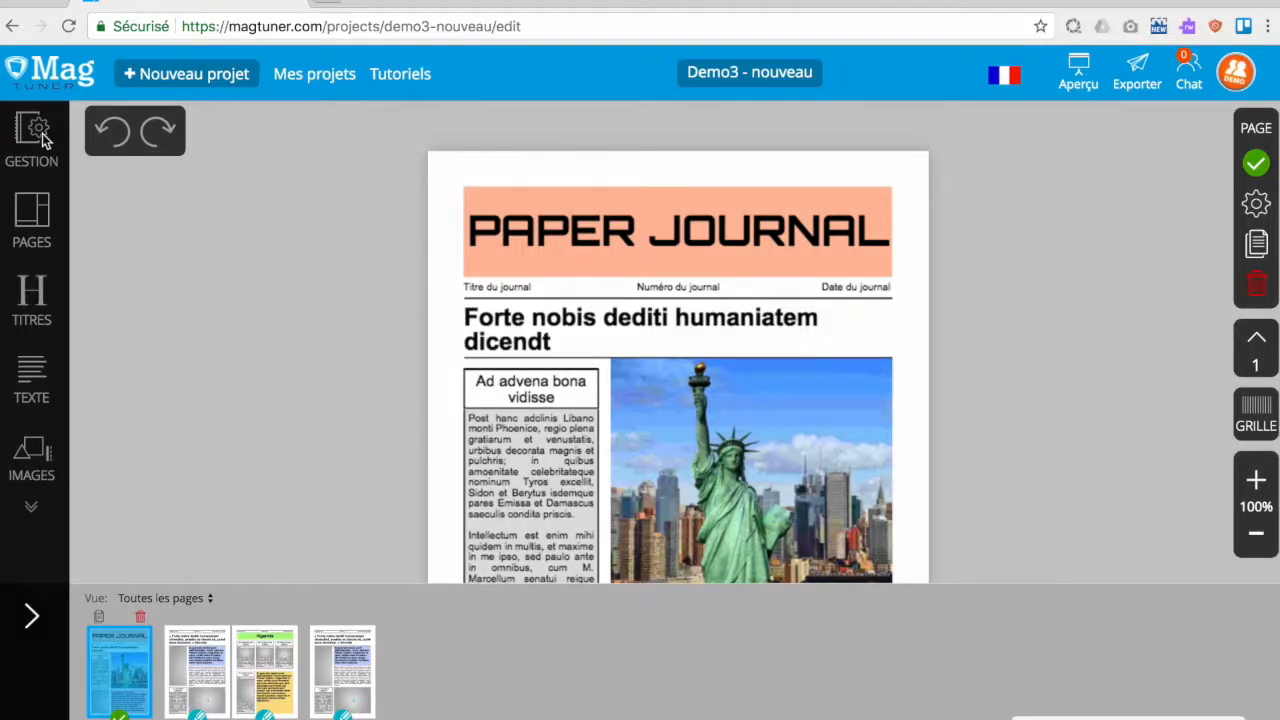
Open the Demo3 - nouveau Autorisations view and review pages 1–4 with their production statuses.
click(37, 135)
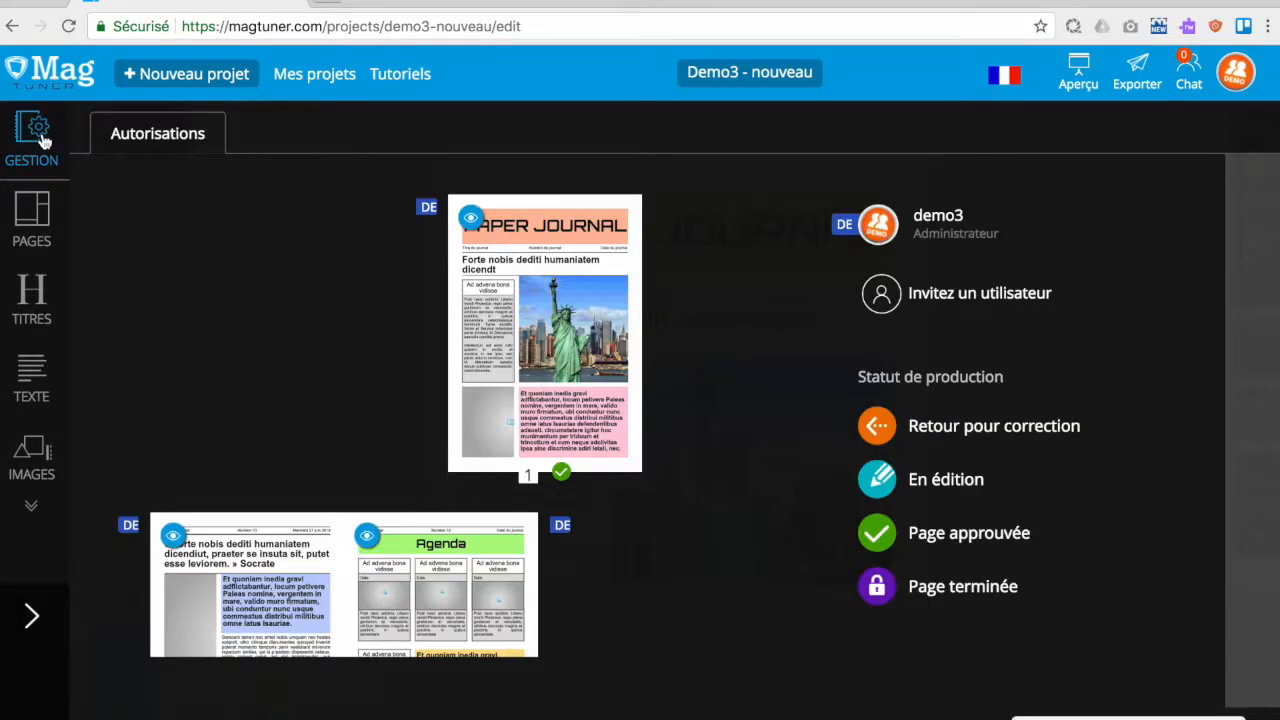
scroll(503, 434, down, 5)
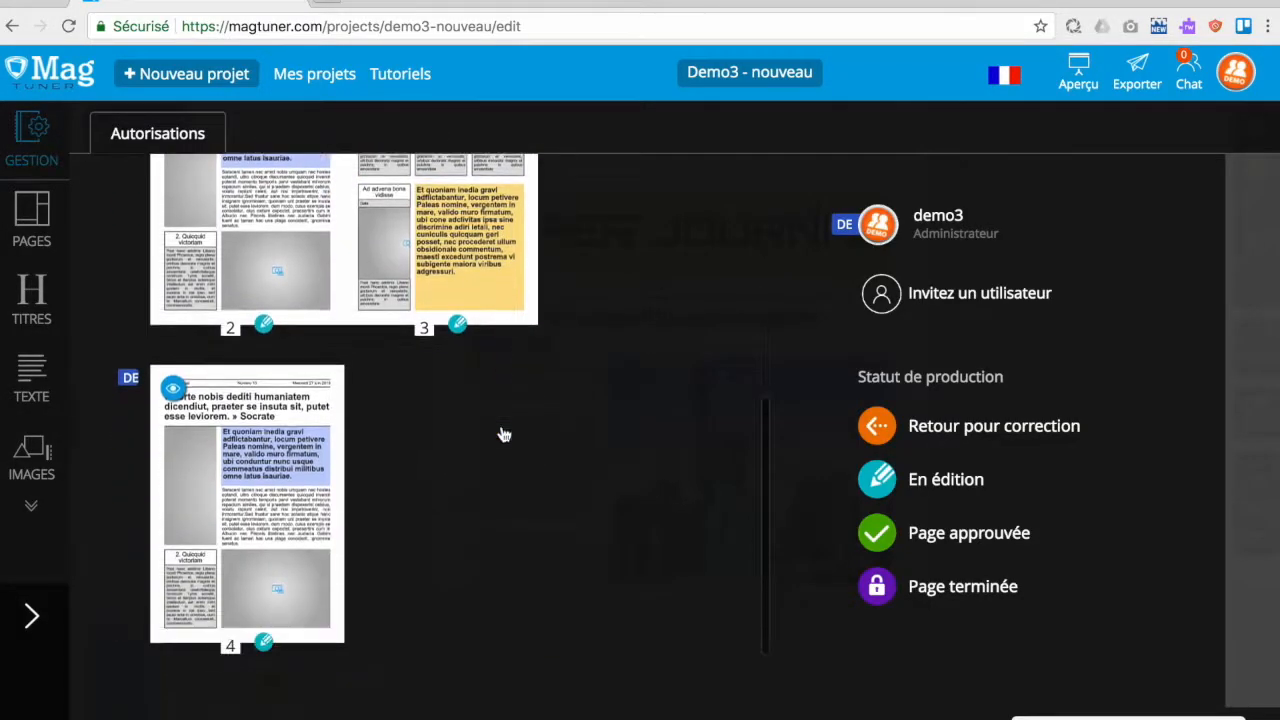
scroll(392, 503, up, 5)
scroll(380, 495, down, 5)
scroll(315, 475, up, 2)
scroll(315, 475, up, 3)
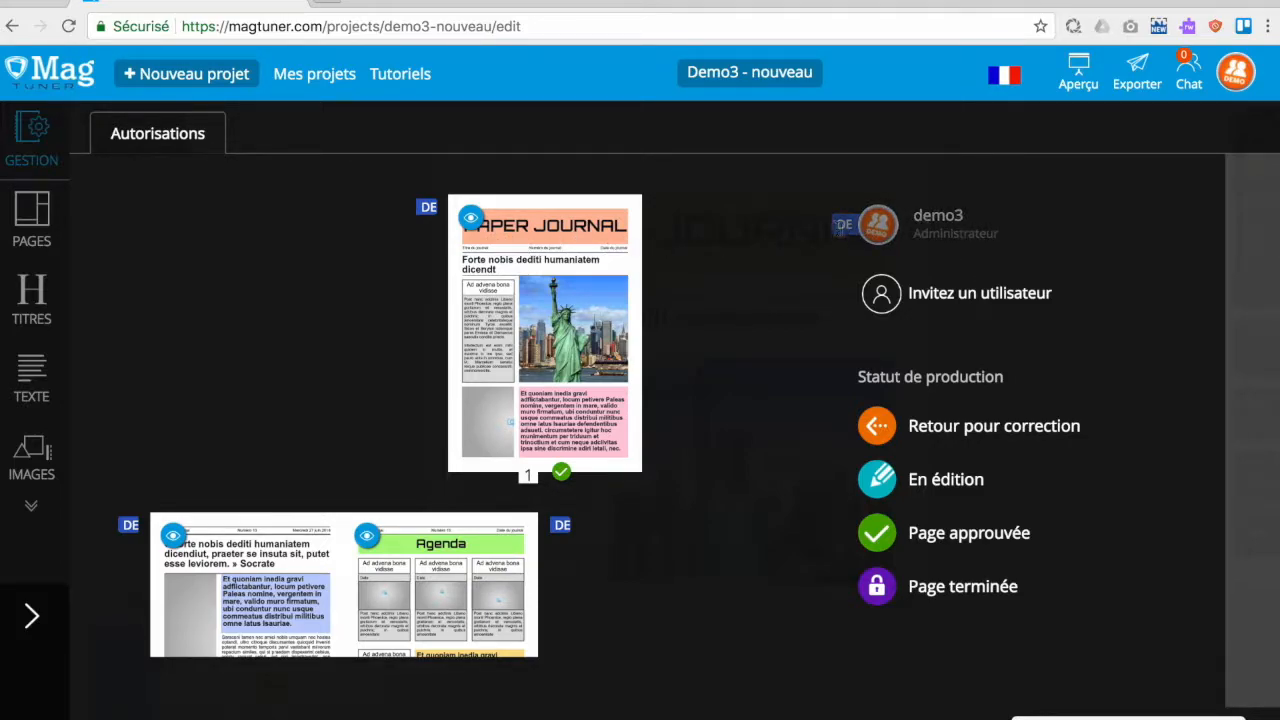
scroll(394, 380, down, 3)
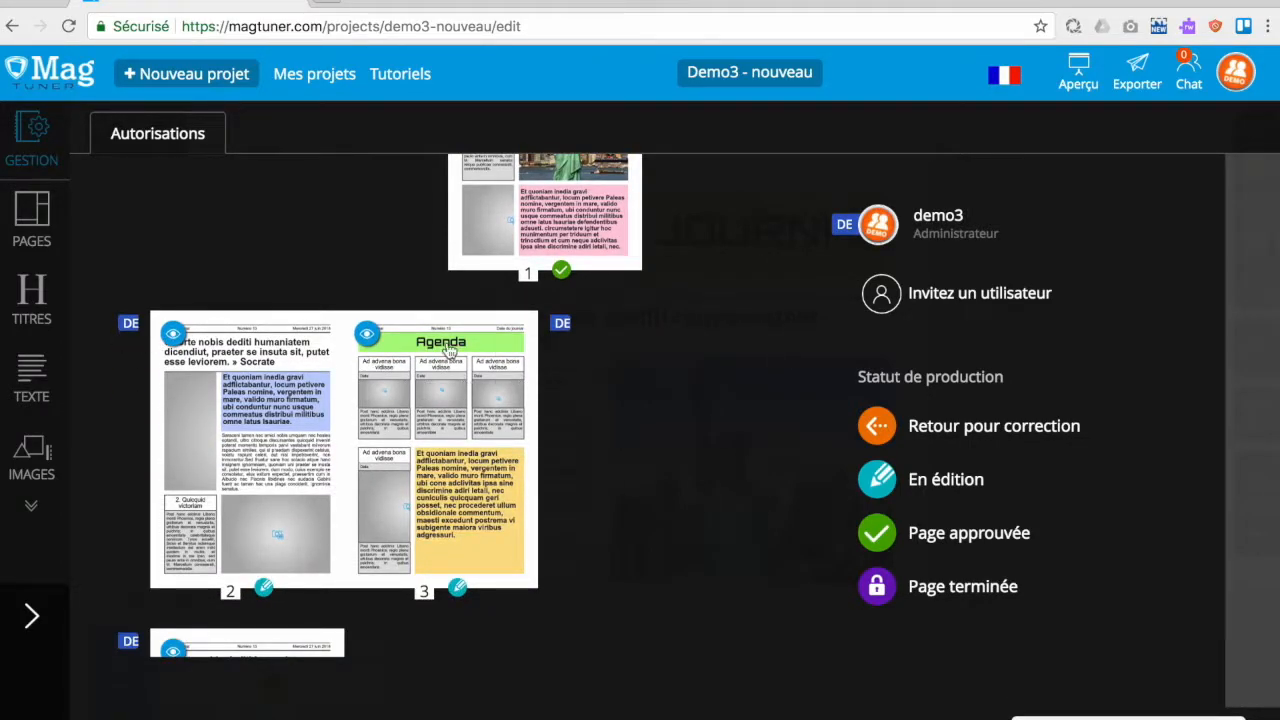
scroll(499, 346, up, 3)
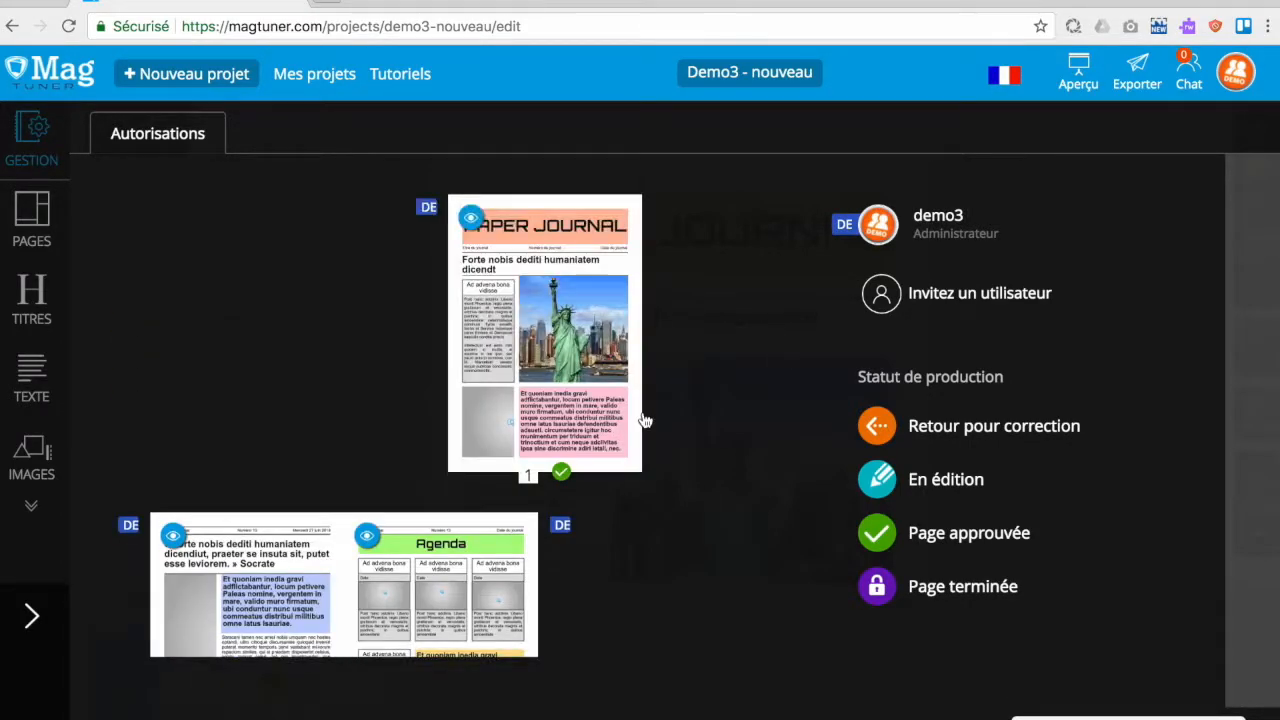
Open the invite panel and search the user list by the collaborator's username.
click(973, 297)
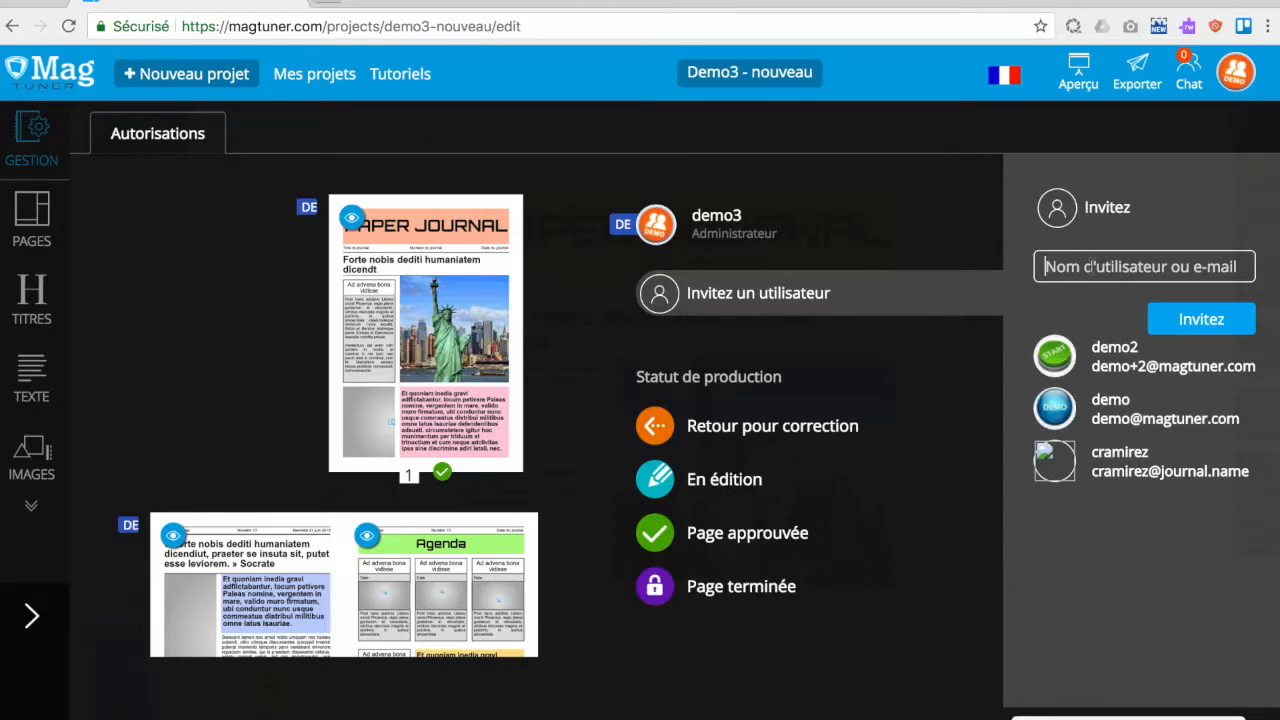
text(tzoll)
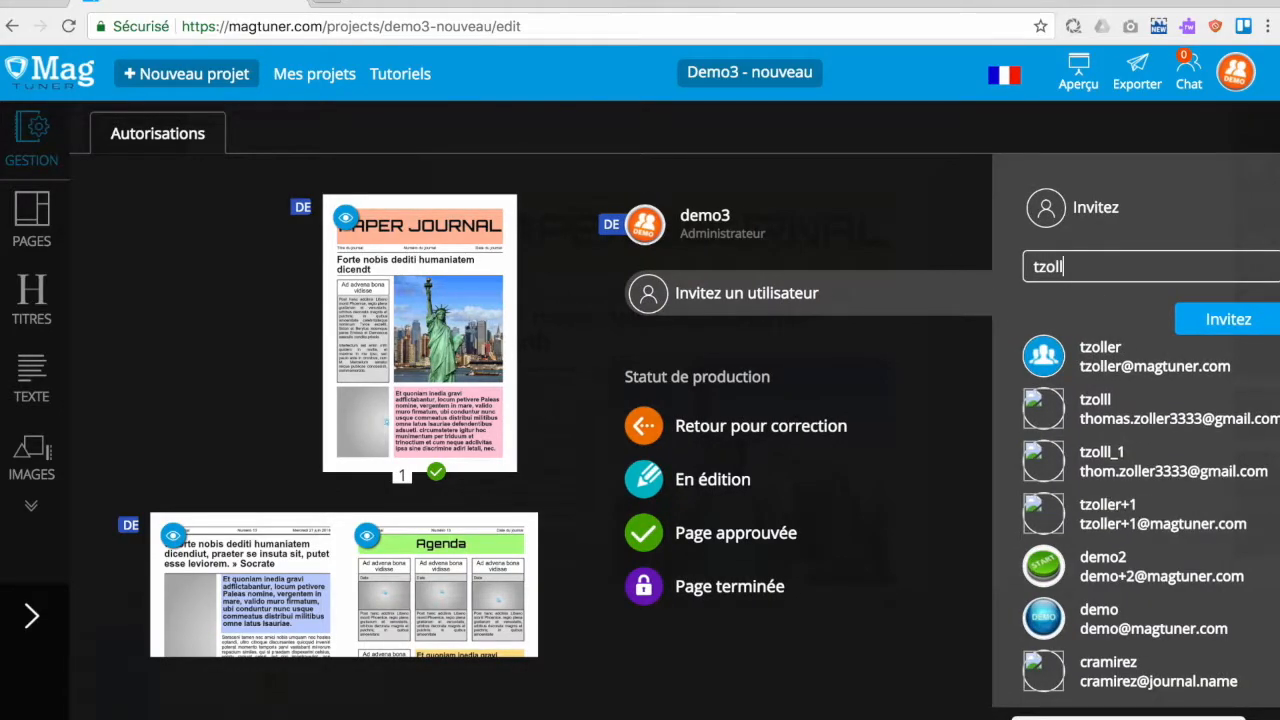
text(er)
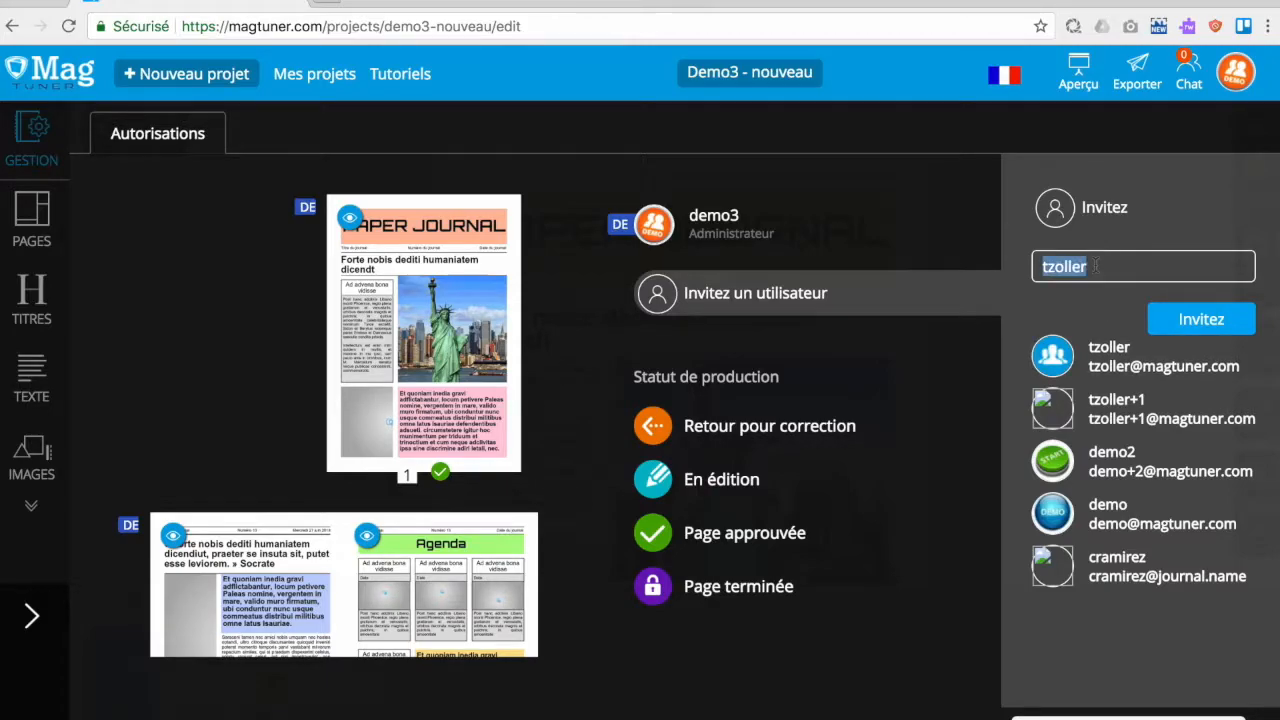
key(Return)
Select the demo collaborator account and list its roles: Rédacteur, Réviseur, Administrateur.
click(1106, 356)
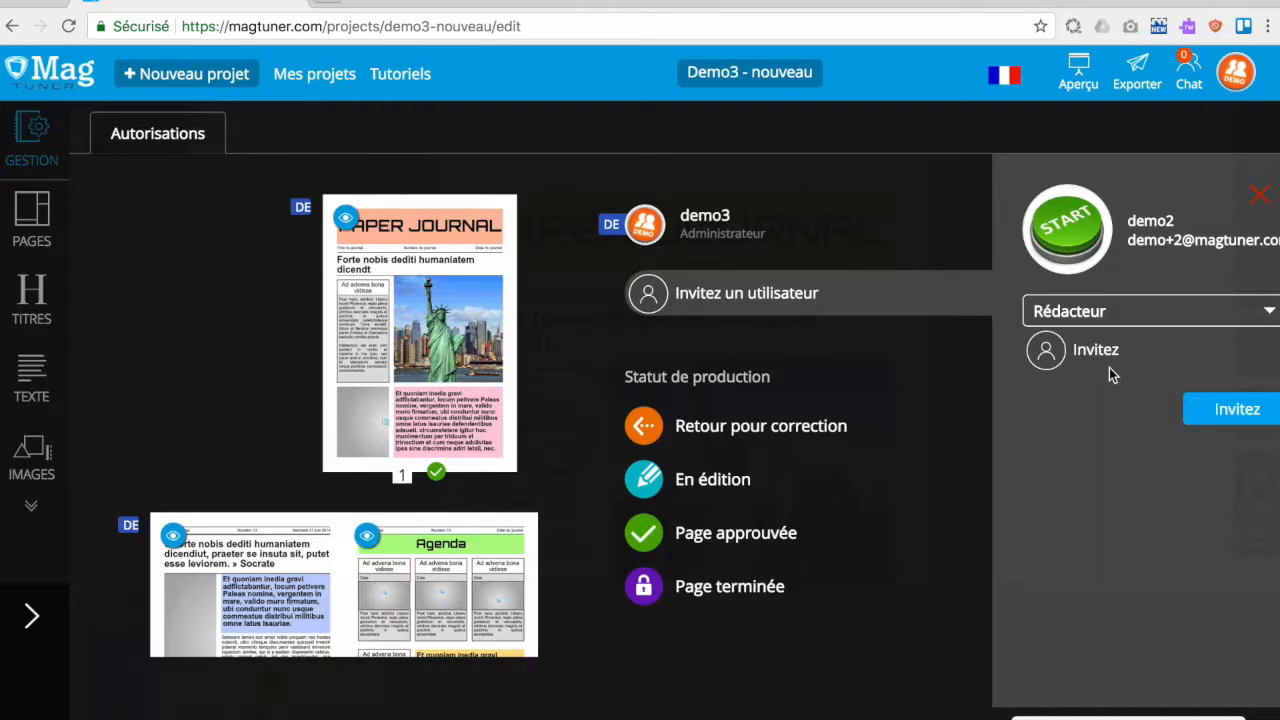
click(1098, 314)
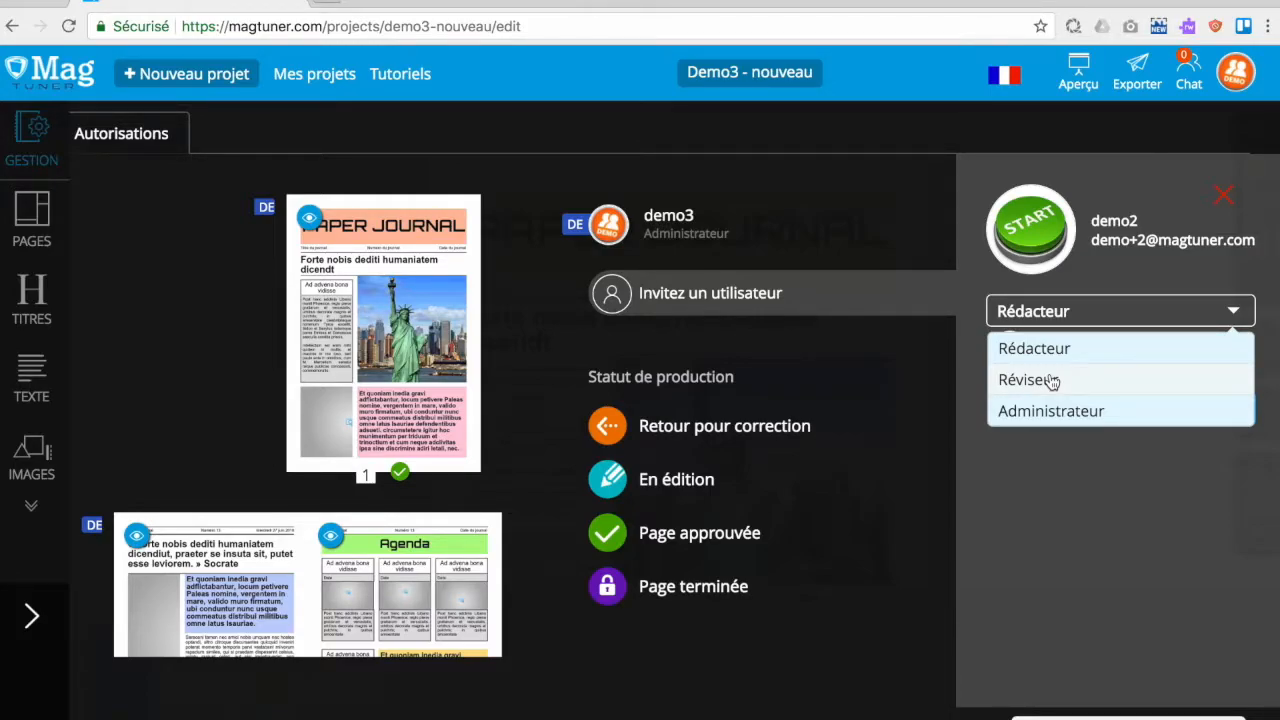
Invite the collaborator with the Rédacteur role and acknowledge the confirmation.
click(1088, 318)
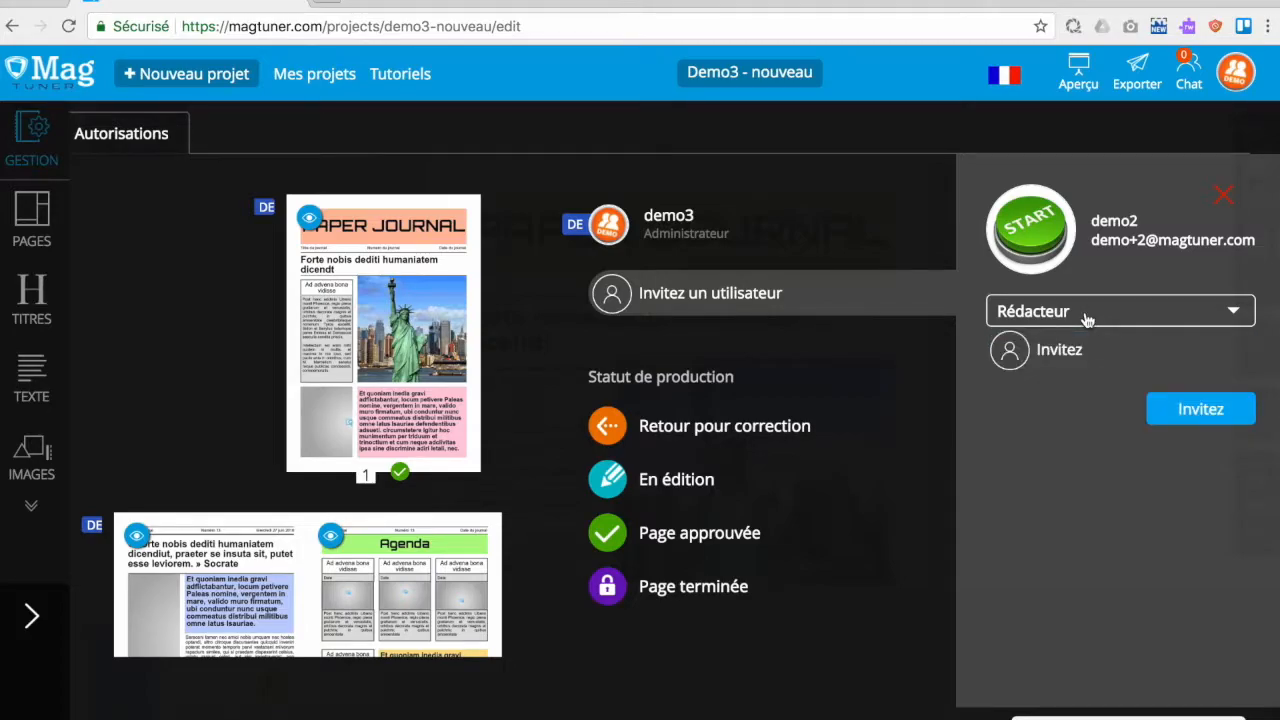
click(1196, 410)
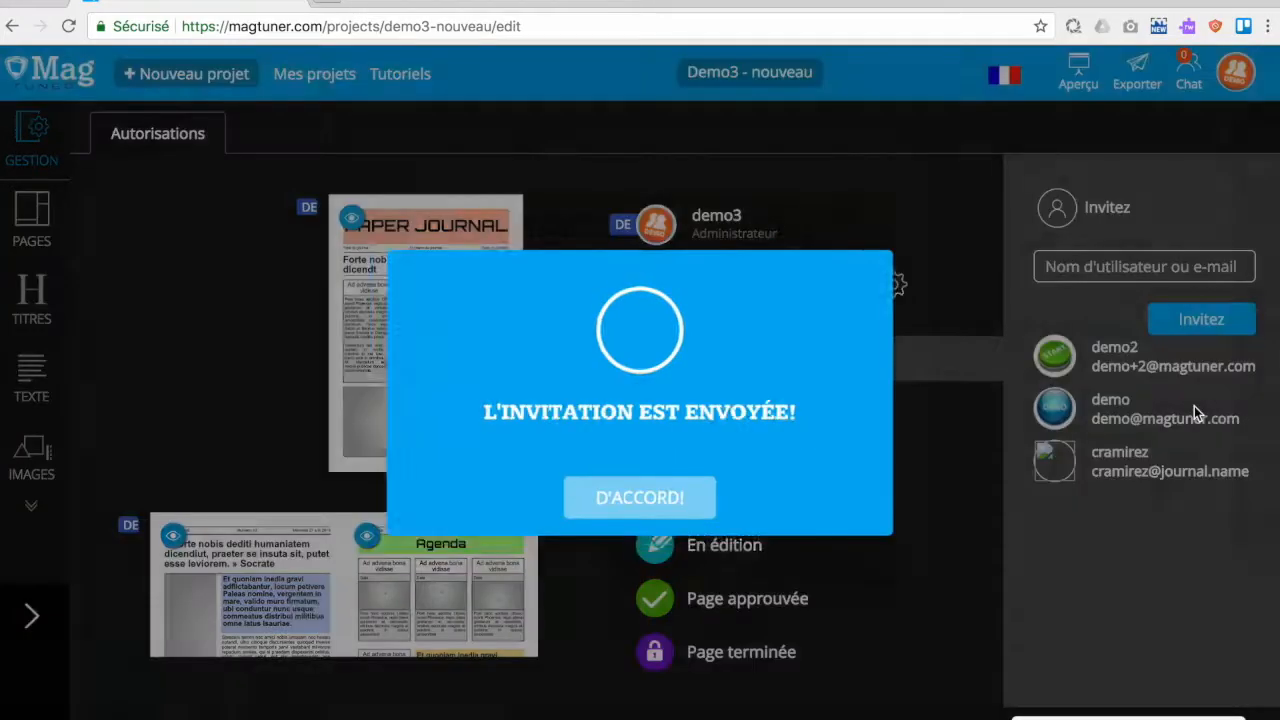
click(640, 503)
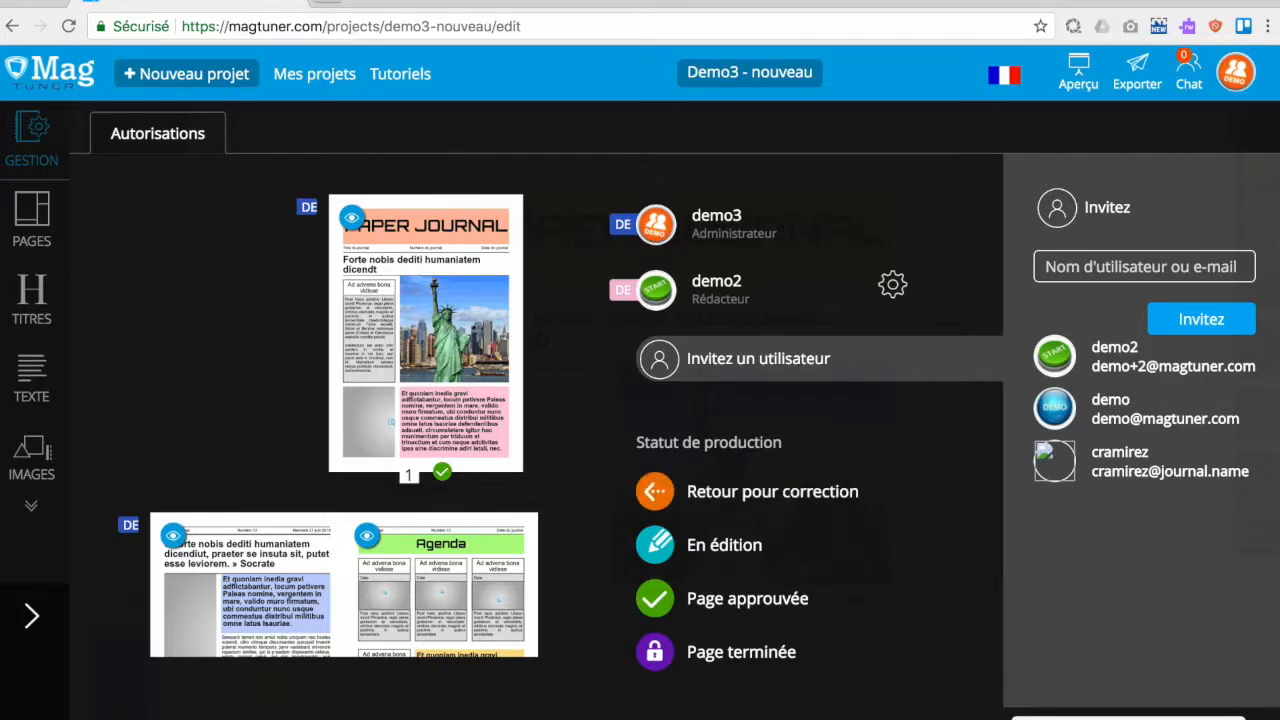
Switch to the collaborator's browser profile, reload it and list the pending invitations.
mouse_move(220, 718)
click(357, 712)
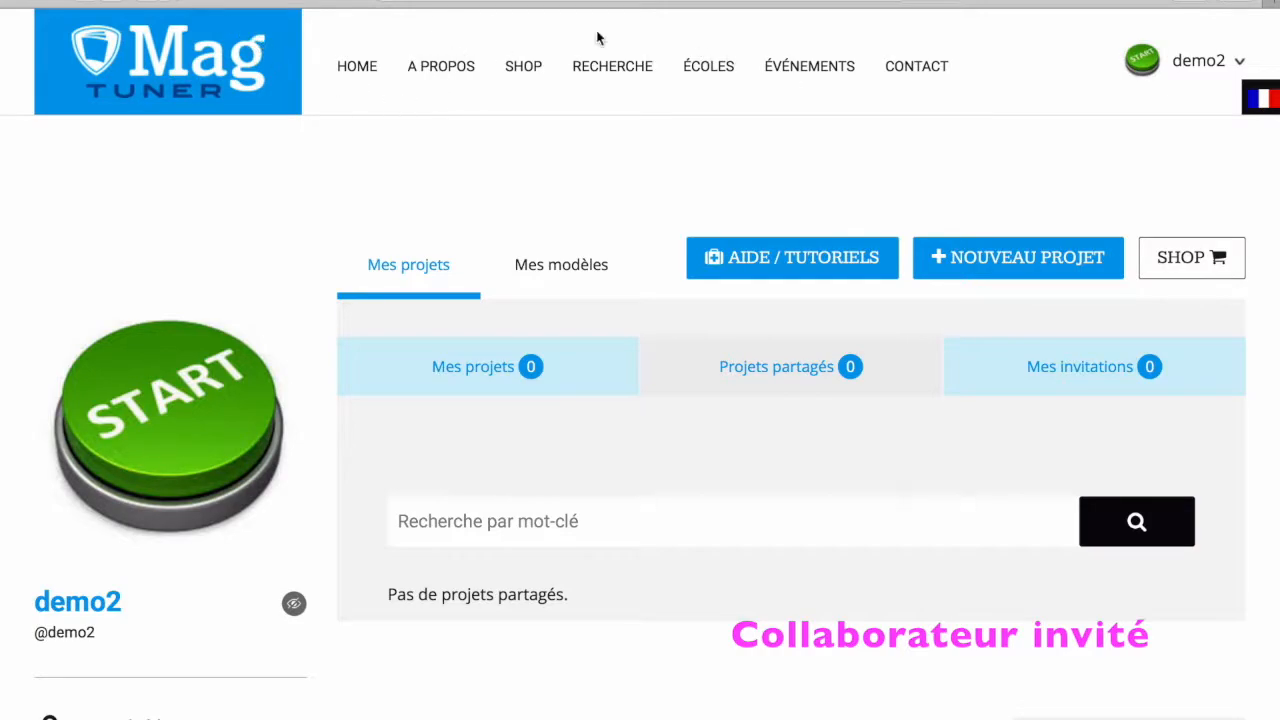
click(897, 1)
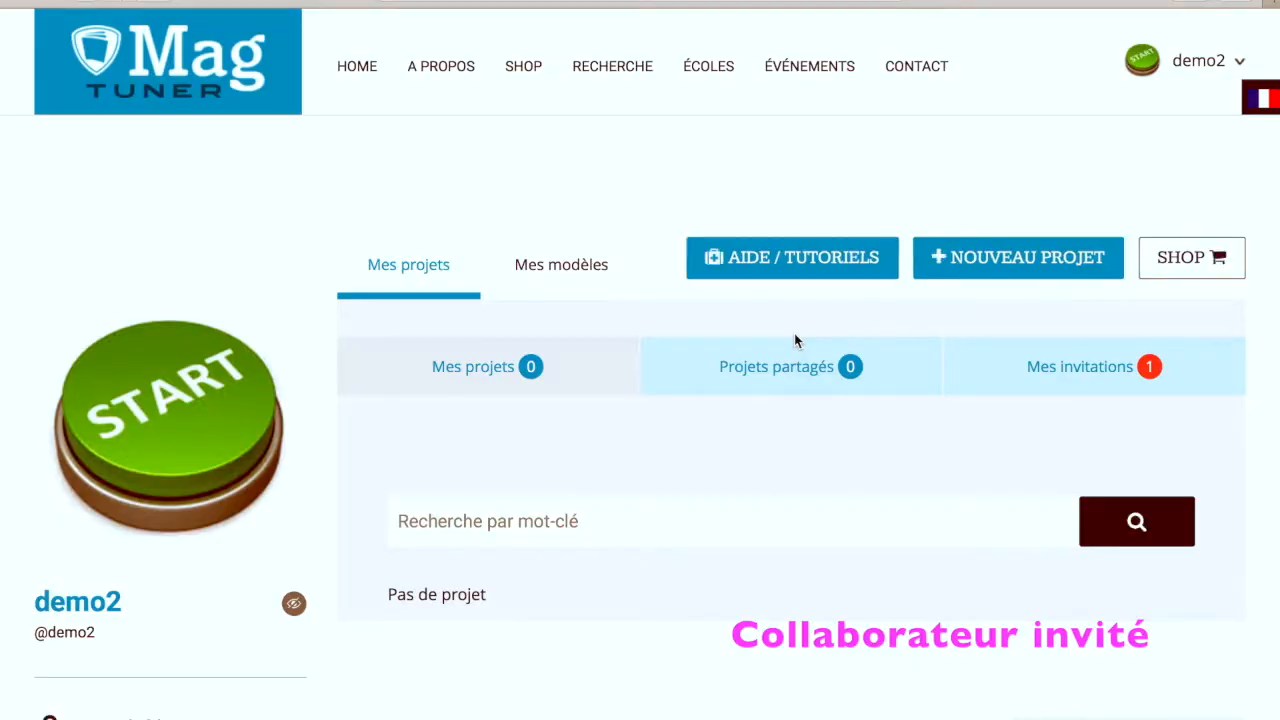
click(1086, 371)
Open the Demo3 - nouveau project details and start its page preview.
scroll(1086, 371, down, 3)
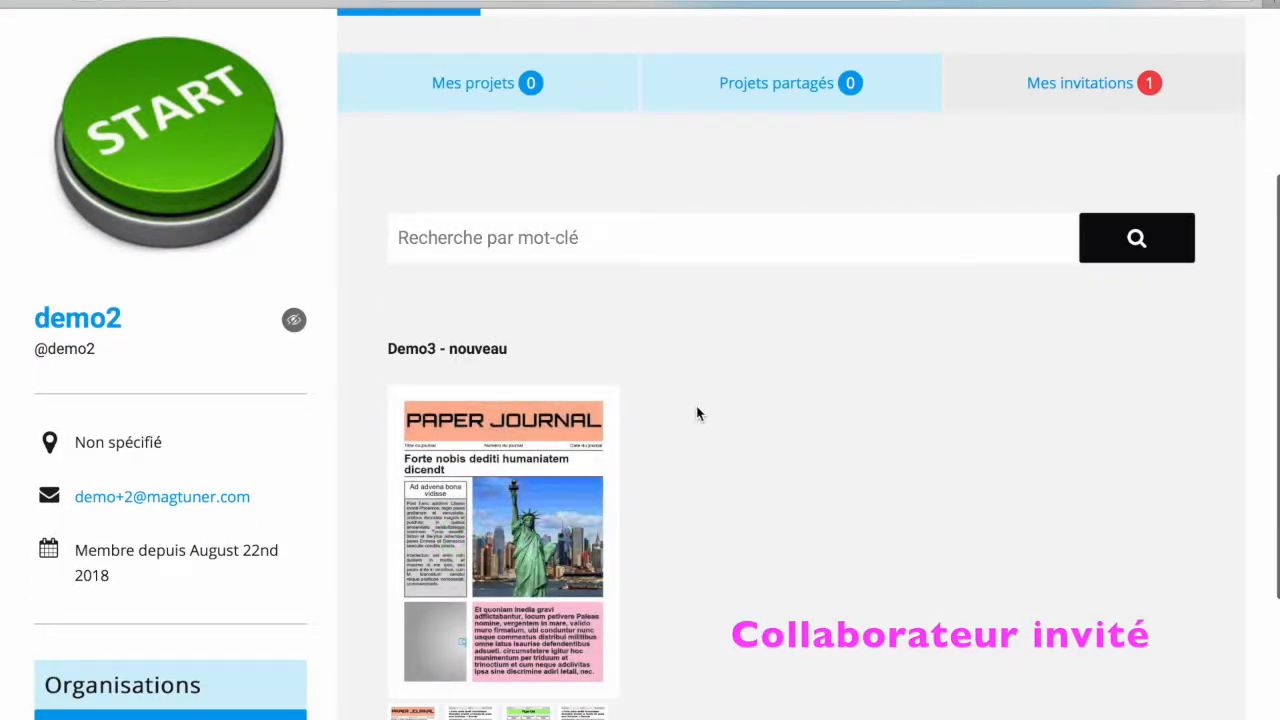
scroll(697, 414, down, 3)
click(447, 562)
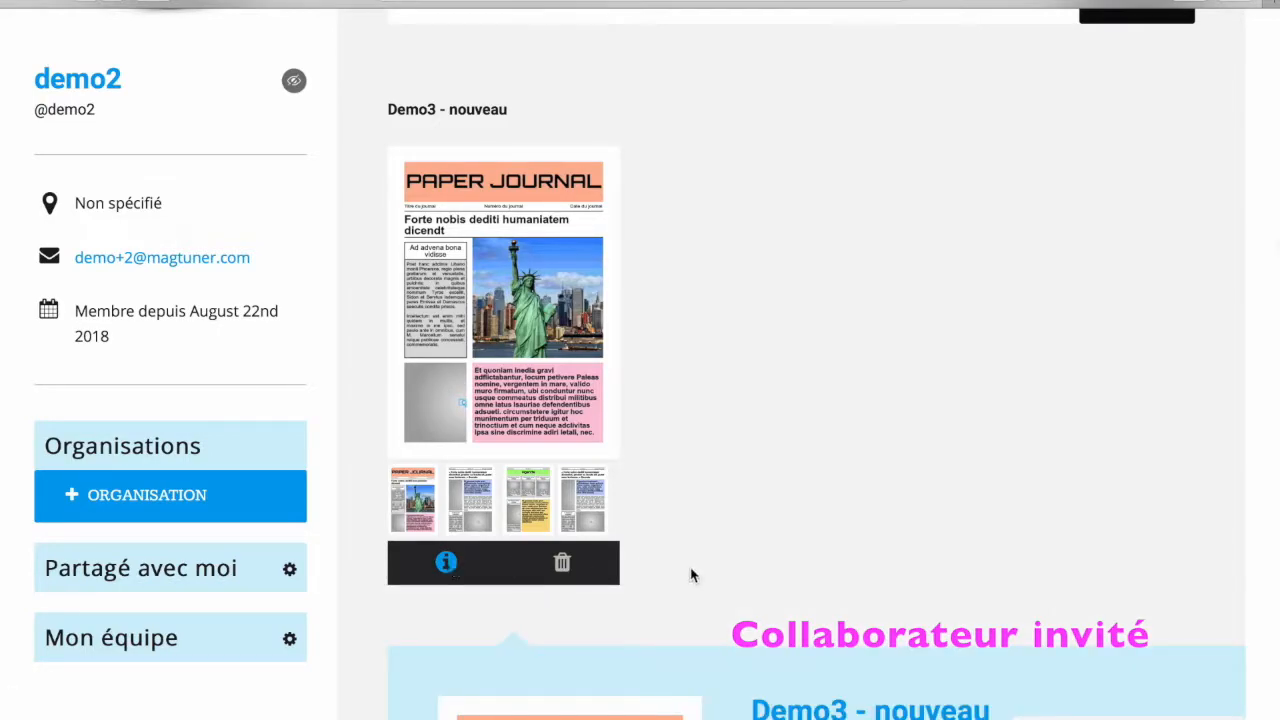
scroll(689, 571, down, 5)
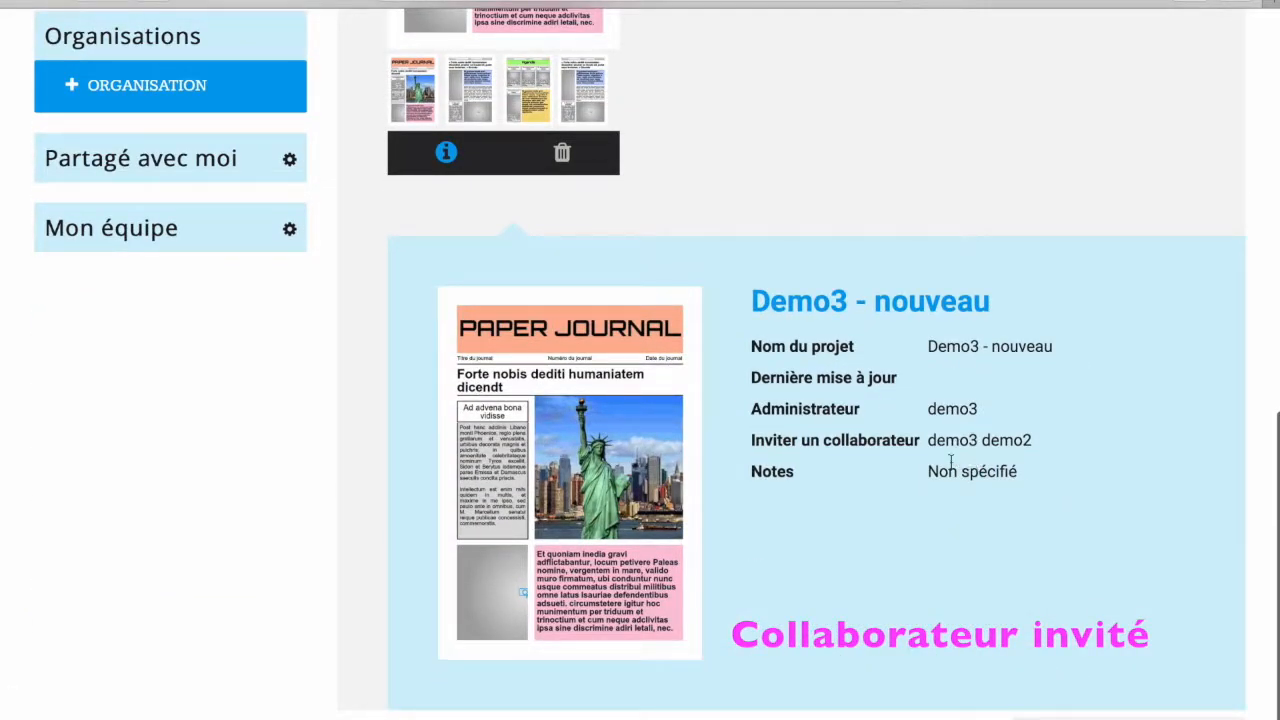
click(543, 269)
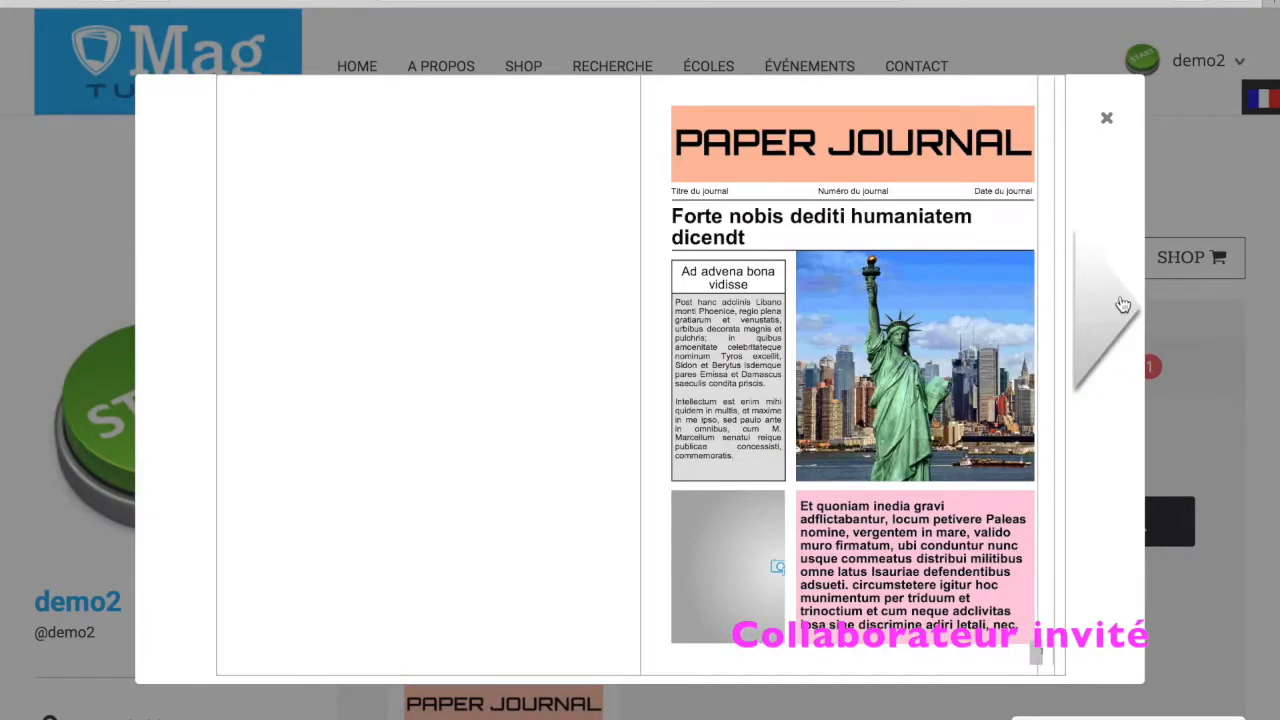
Page through the preview to pages 2–3 and 4, then close it.
click(1122, 305)
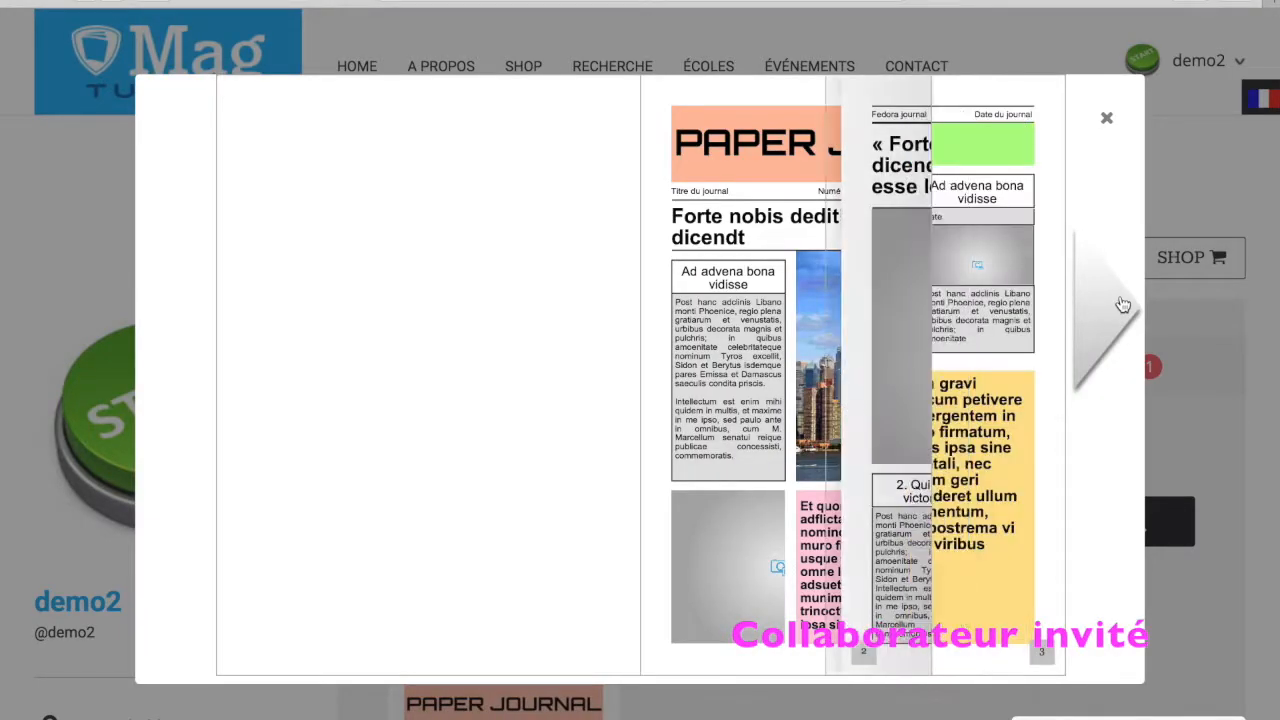
click(1099, 308)
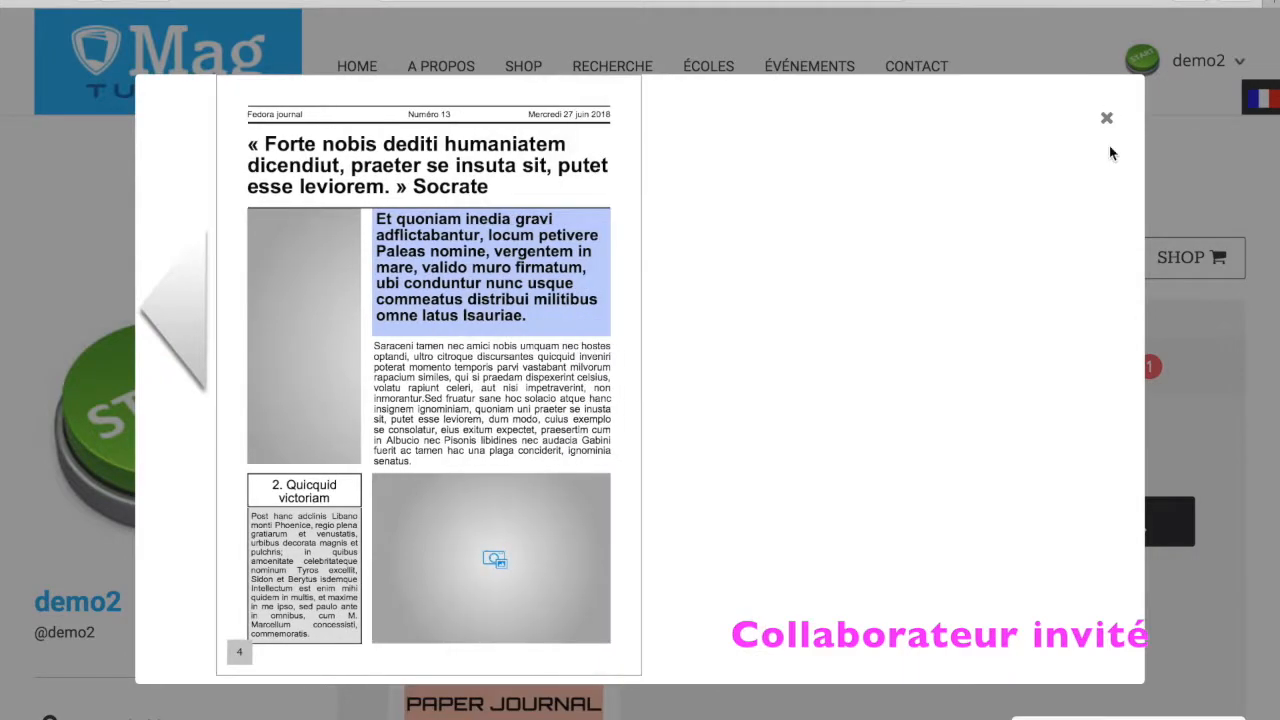
click(1107, 119)
Accept the Demo3 - nouveau invitation and dismiss the save confirmation.
scroll(741, 425, down, 4)
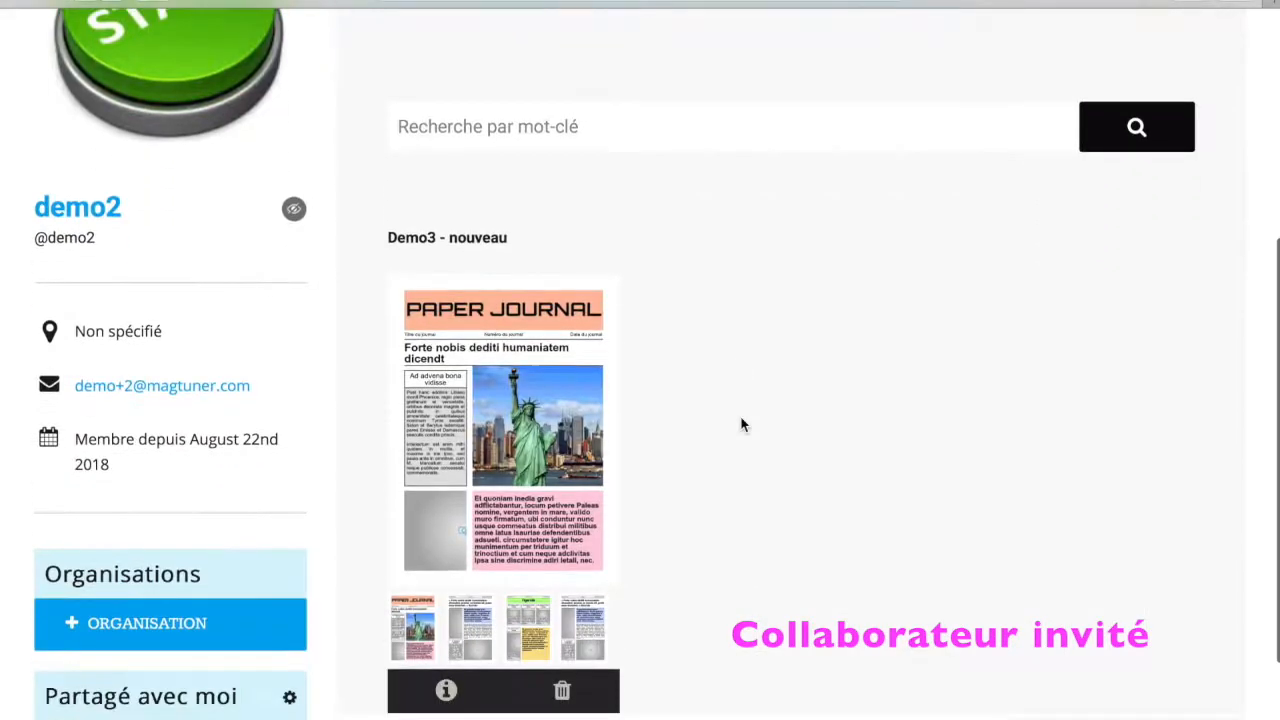
mouse_move(520, 409)
click(462, 404)
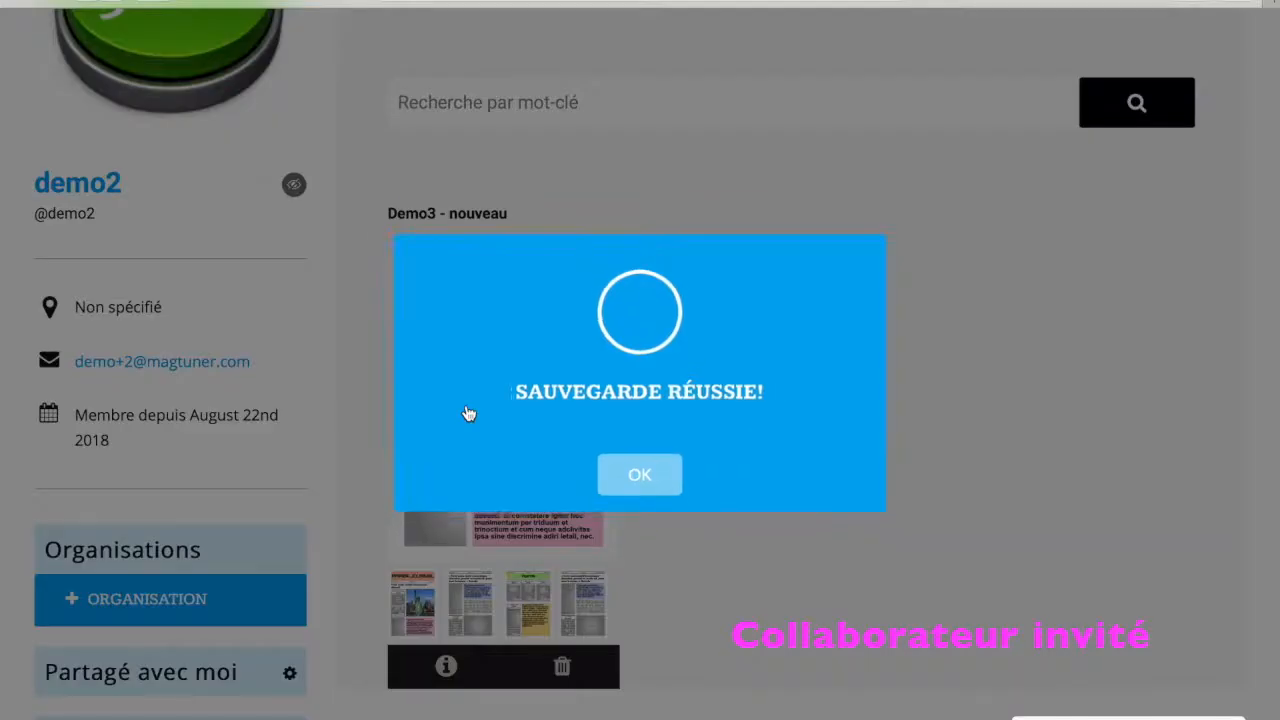
click(668, 482)
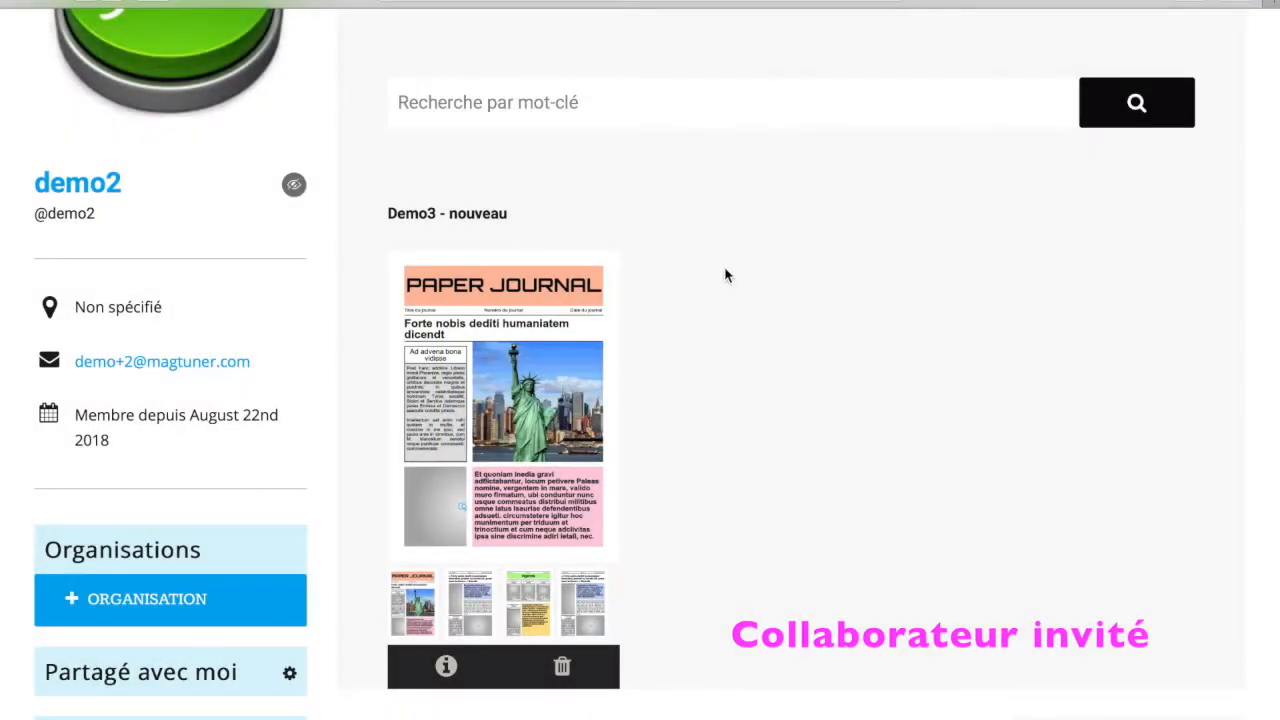
scroll(726, 274, up, 3)
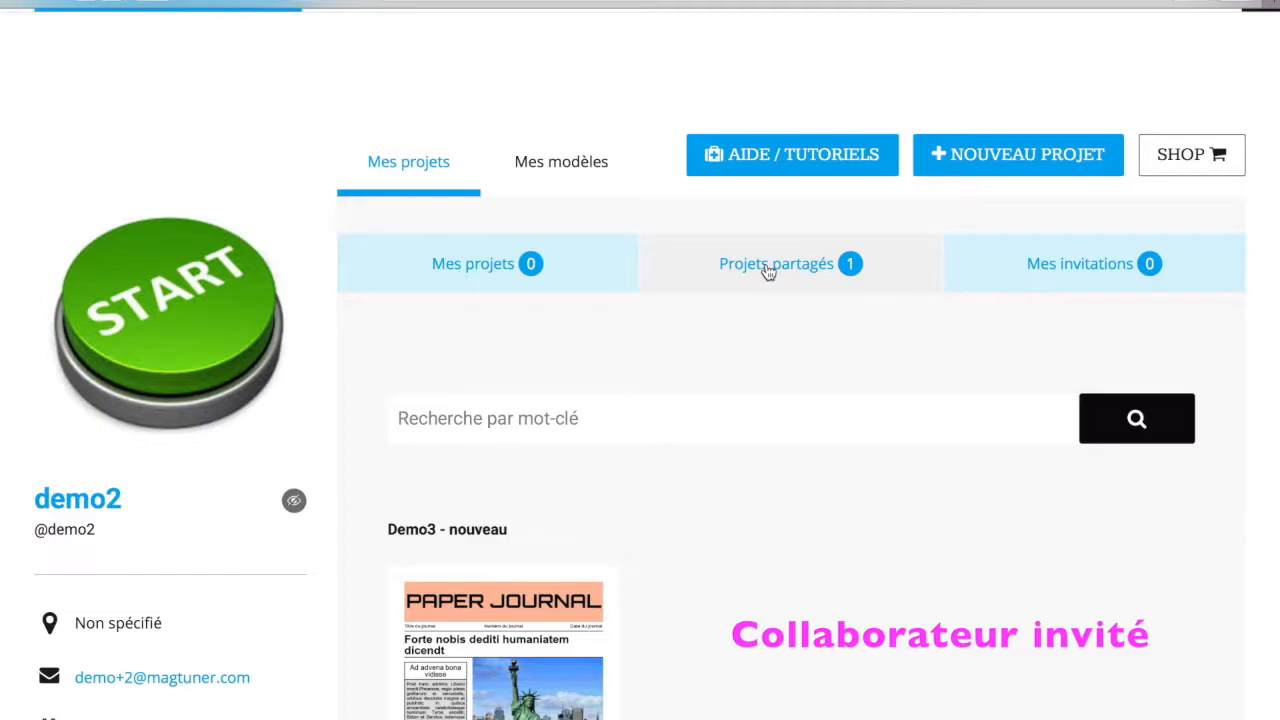
scroll(766, 272, down, 3)
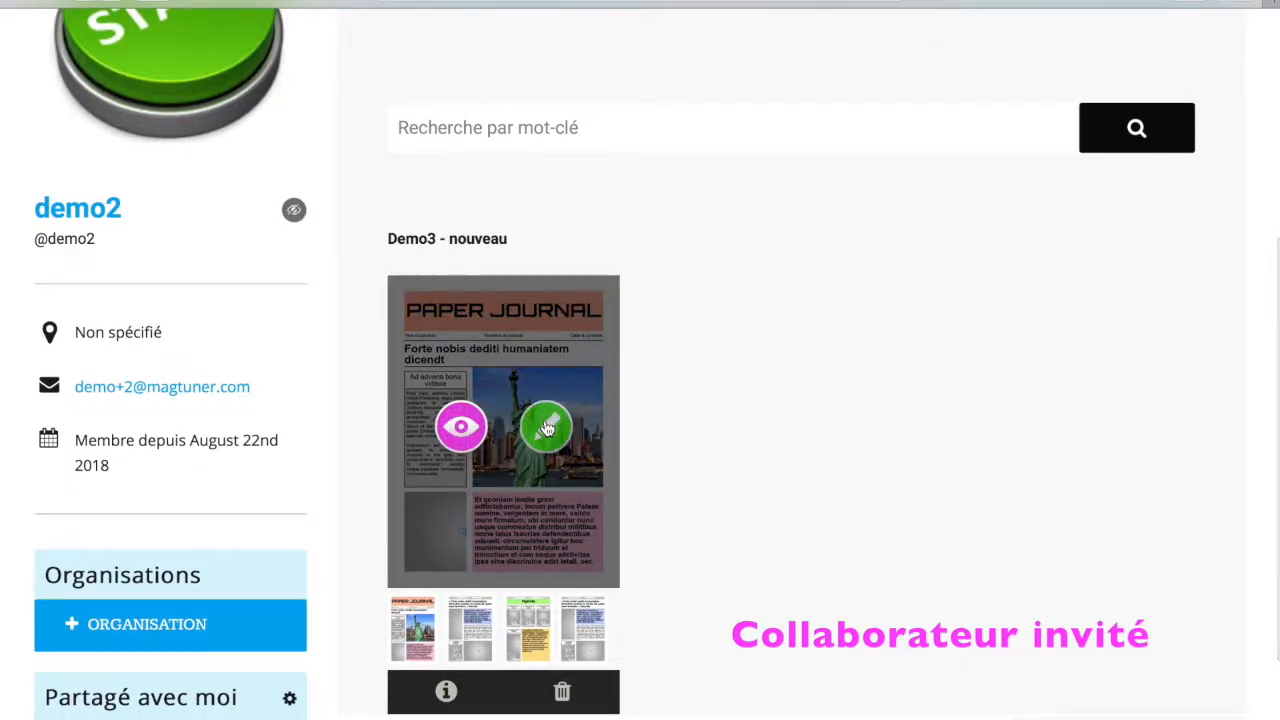
click(547, 428)
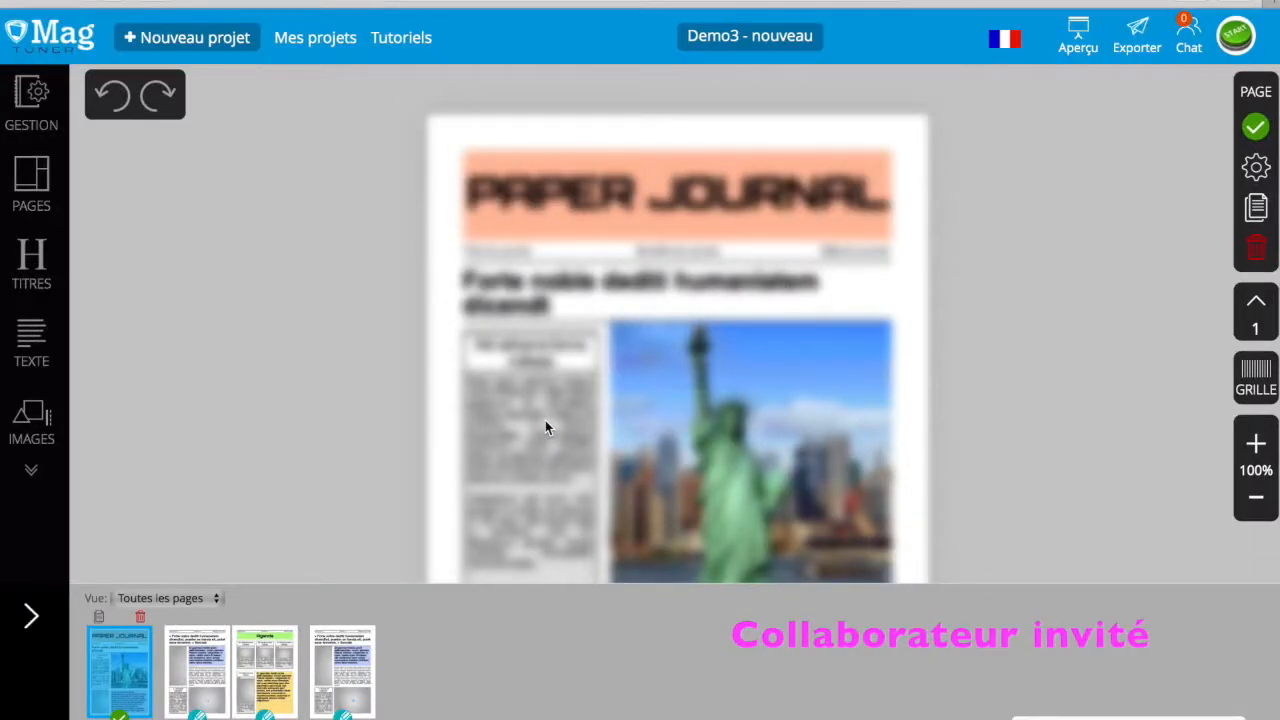
click(197, 670)
click(265, 670)
click(131, 672)
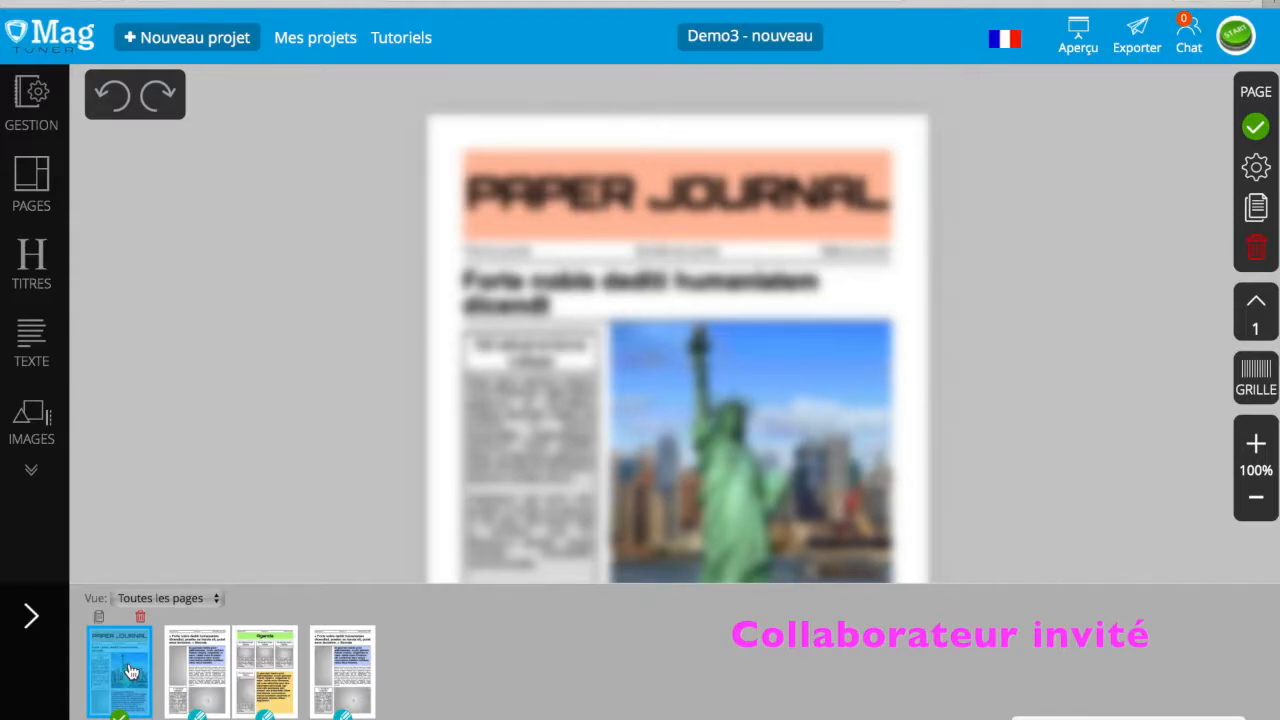
mouse_move(357, 714)
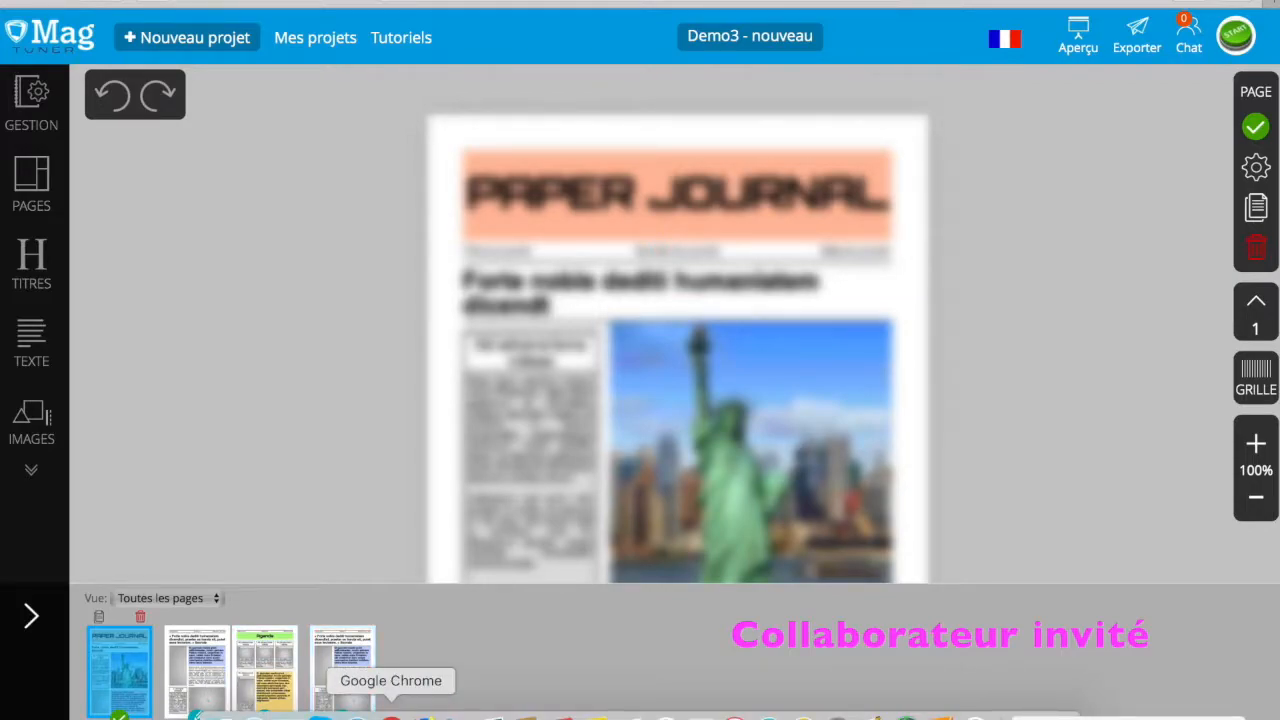
As administrator, assign demo2 to page 1 under Autorisations and confirm the save.
click(391, 716)
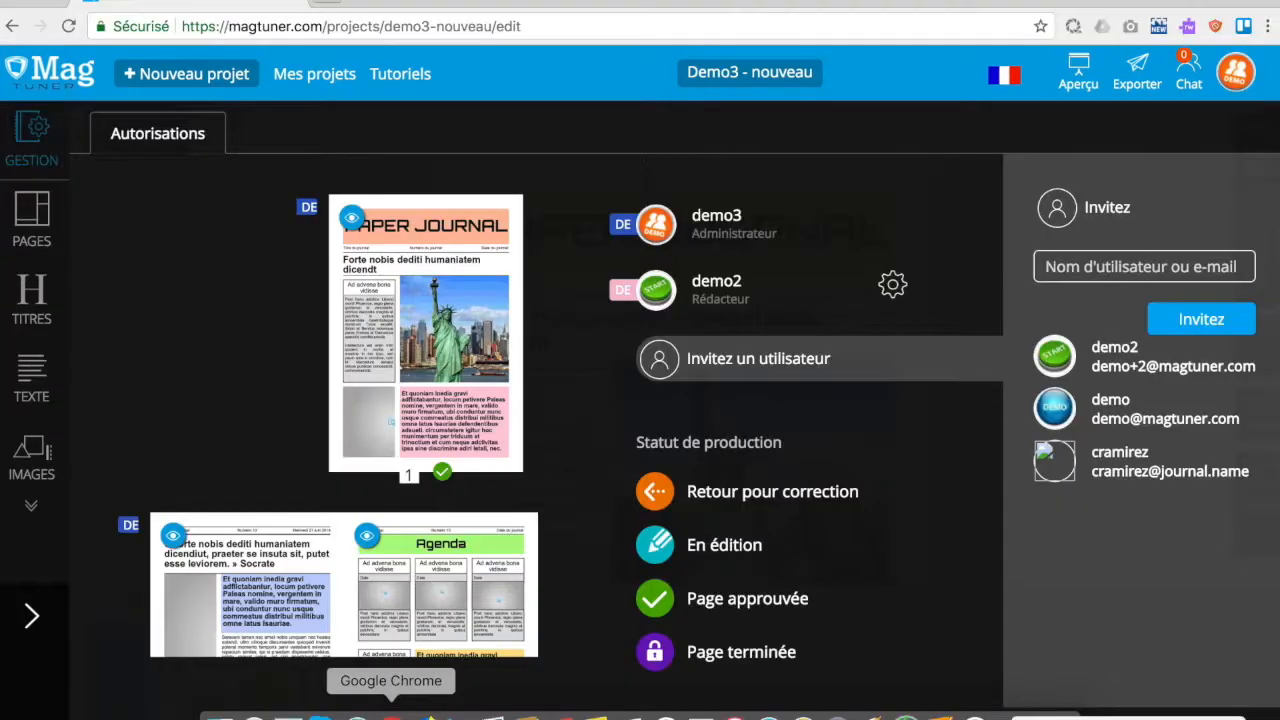
click(476, 274)
click(230, 336)
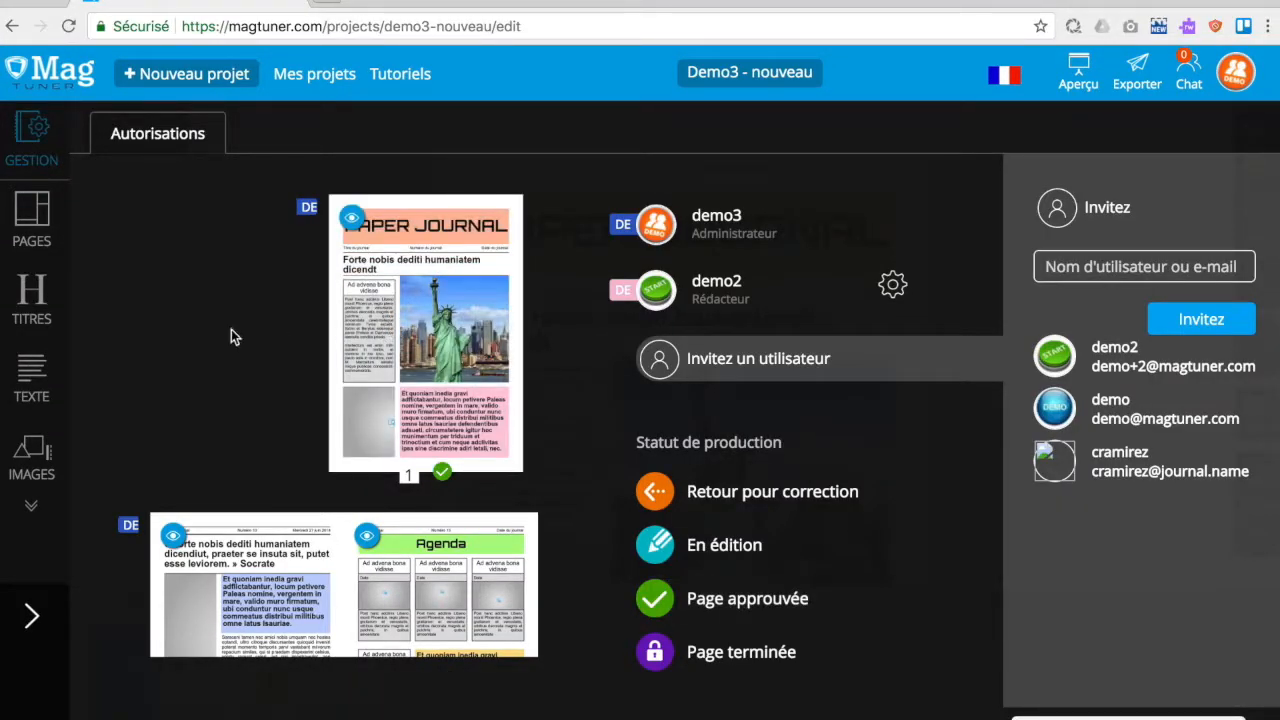
click(395, 338)
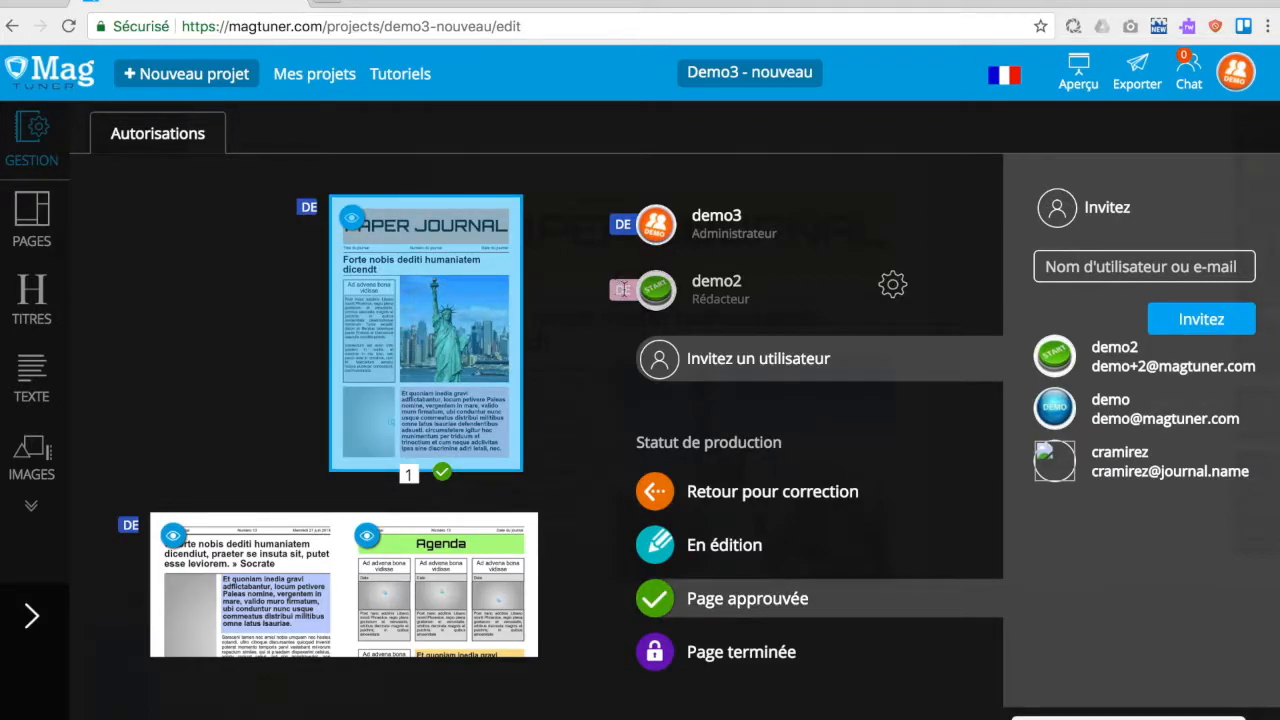
click(650, 291)
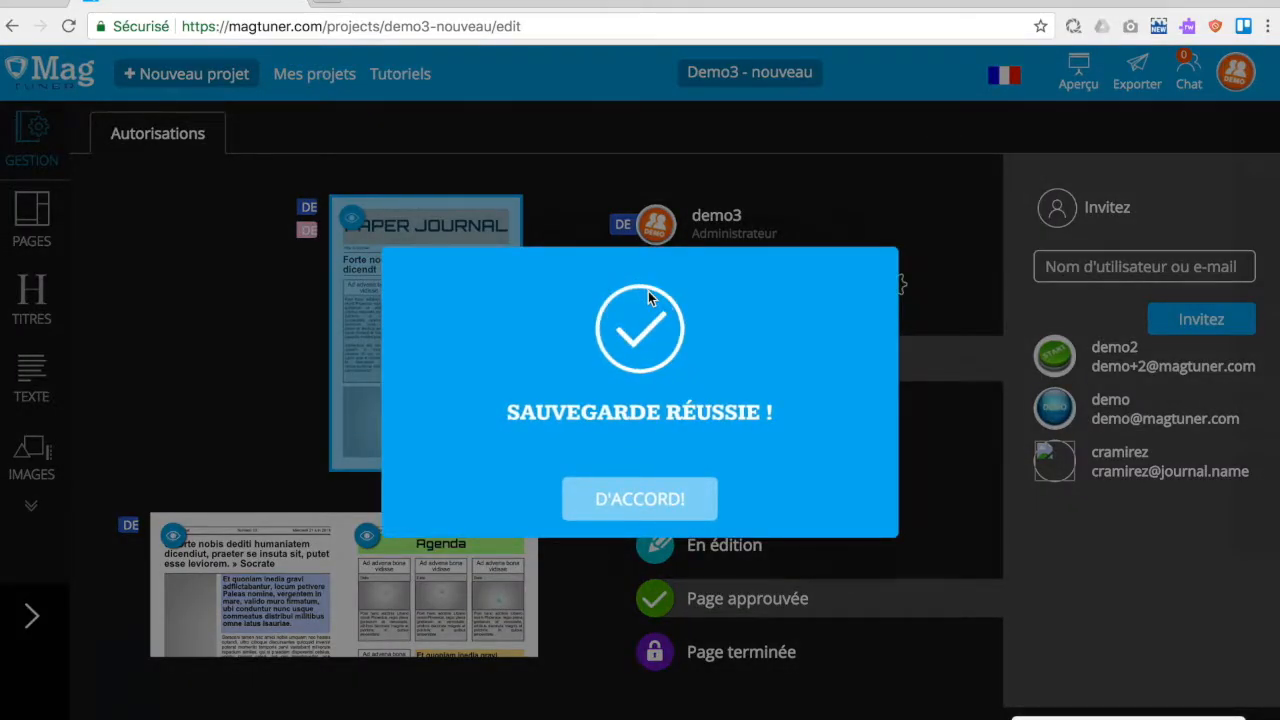
click(653, 498)
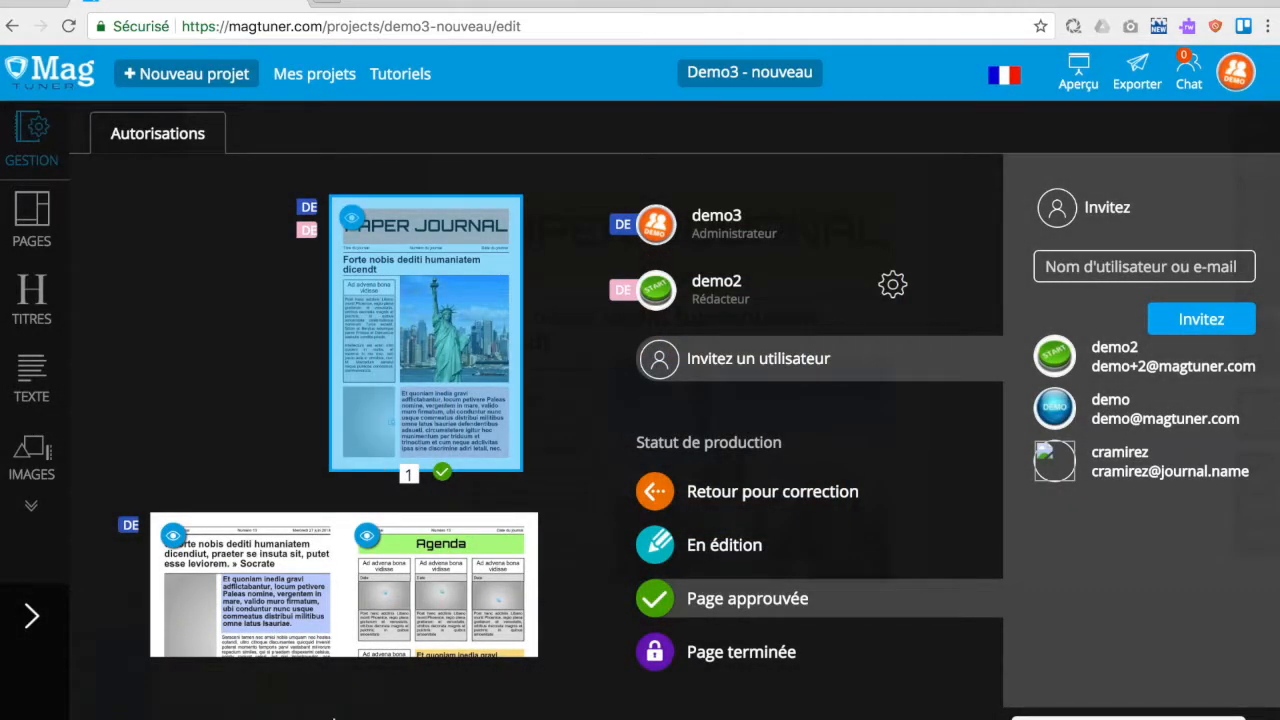
mouse_move(321, 716)
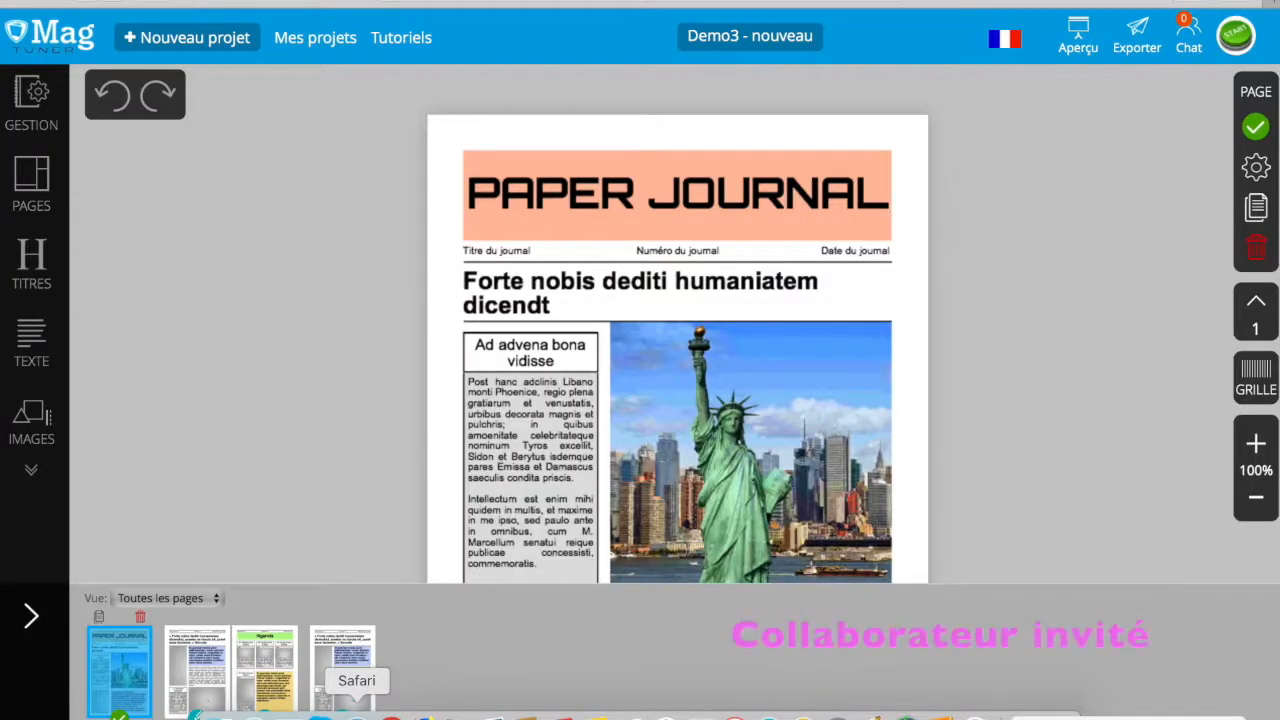
As the collaborator, browse page 2, the Agenda page and page 4.
scroll(482, 401, down, 5)
scroll(482, 397, up, 5)
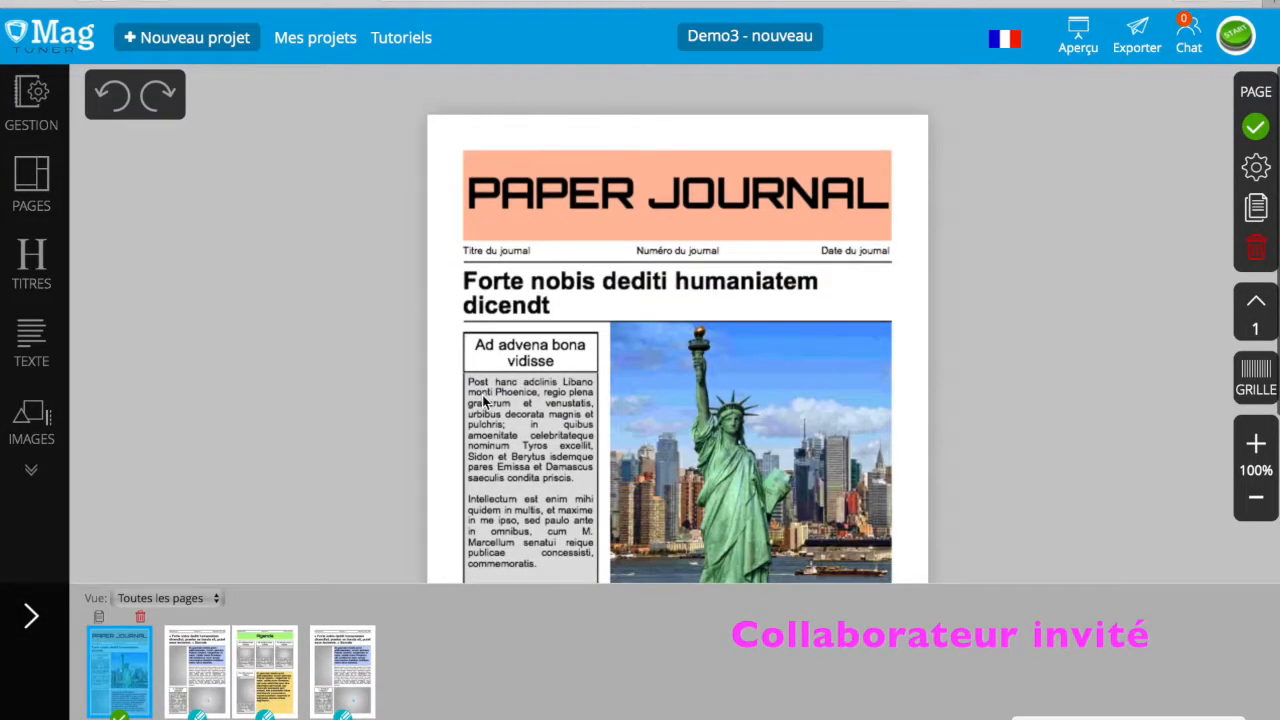
click(200, 676)
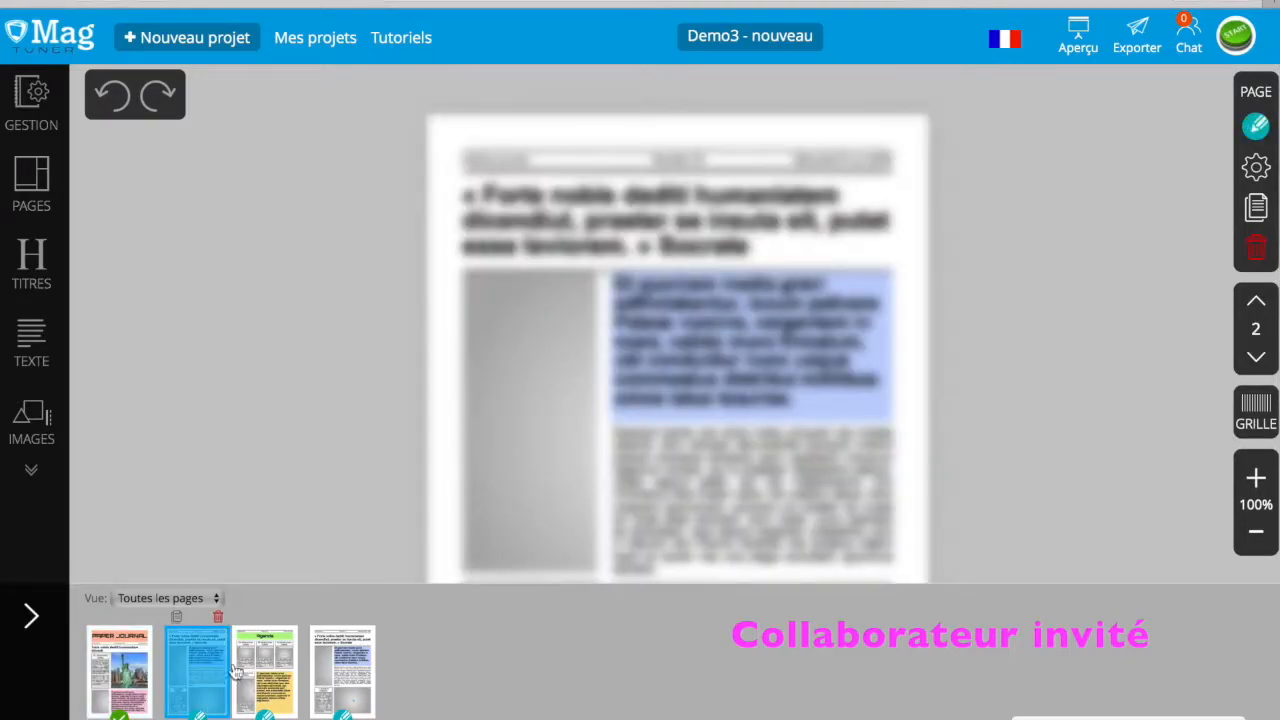
click(262, 672)
click(317, 681)
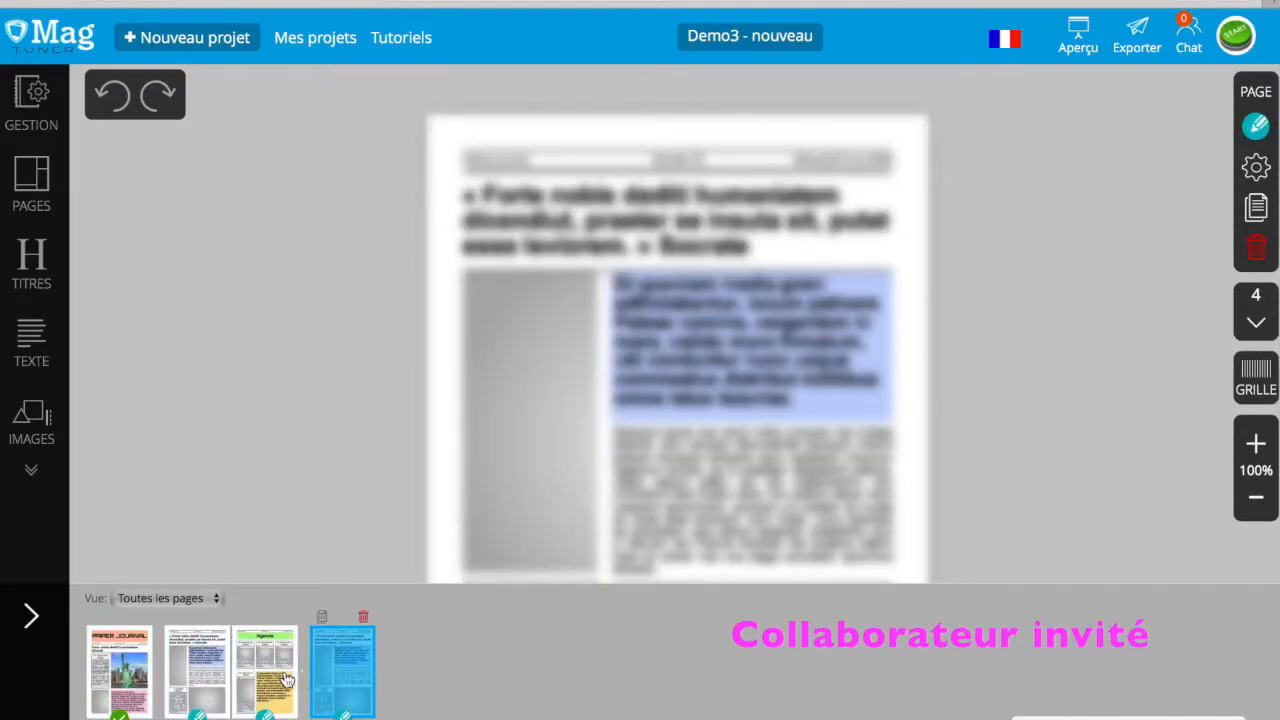
click(285, 680)
click(213, 684)
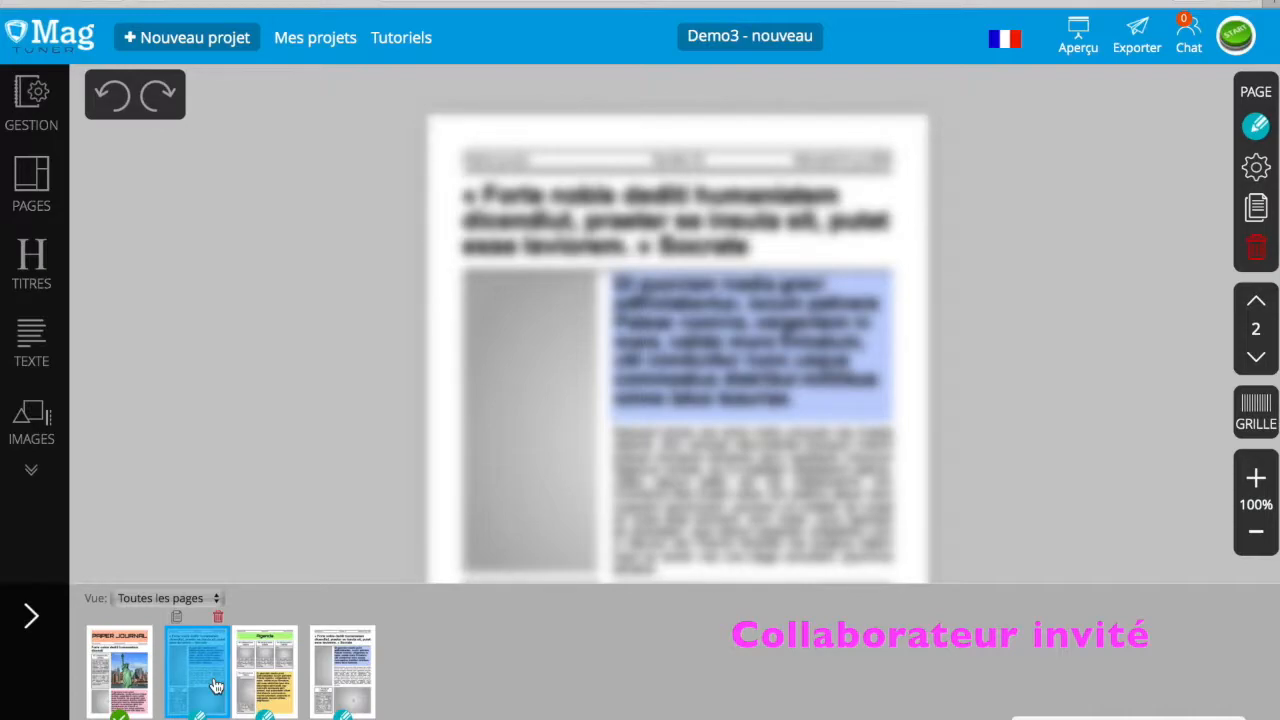
Attempt GESTION, dismiss the Pas d'accès refusal, and bring up the PAGES templates.
click(33, 108)
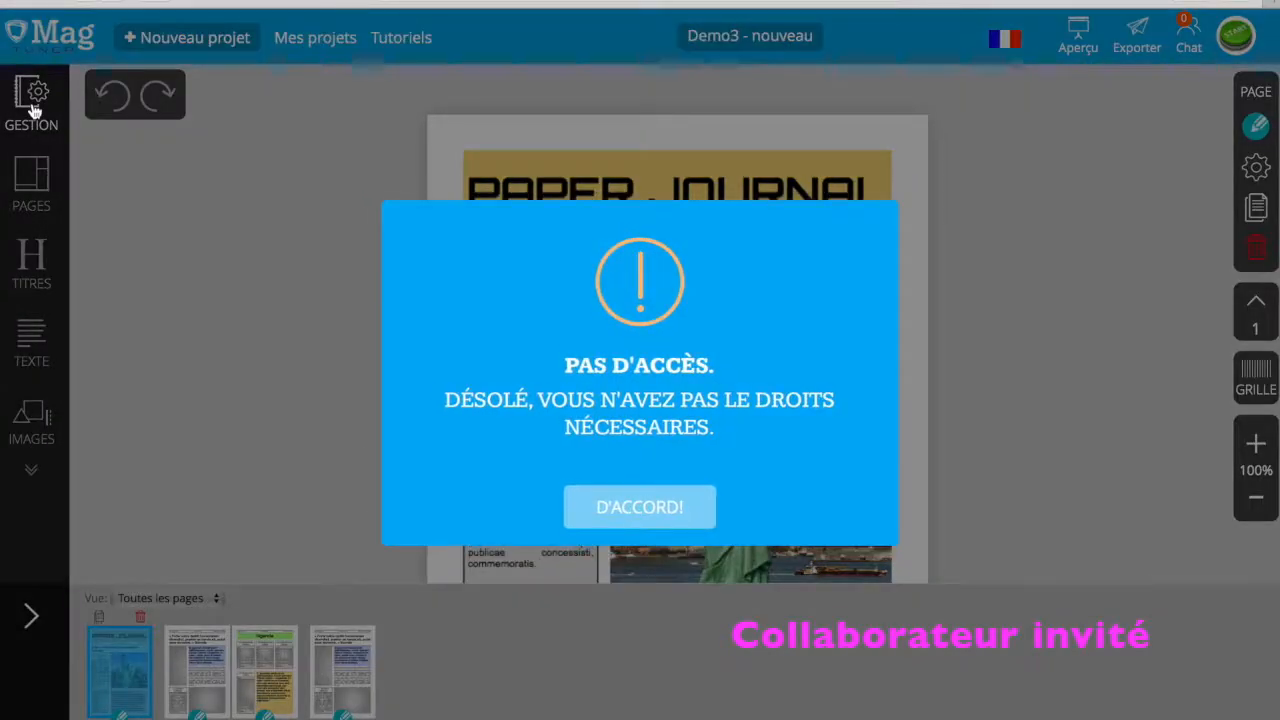
click(660, 515)
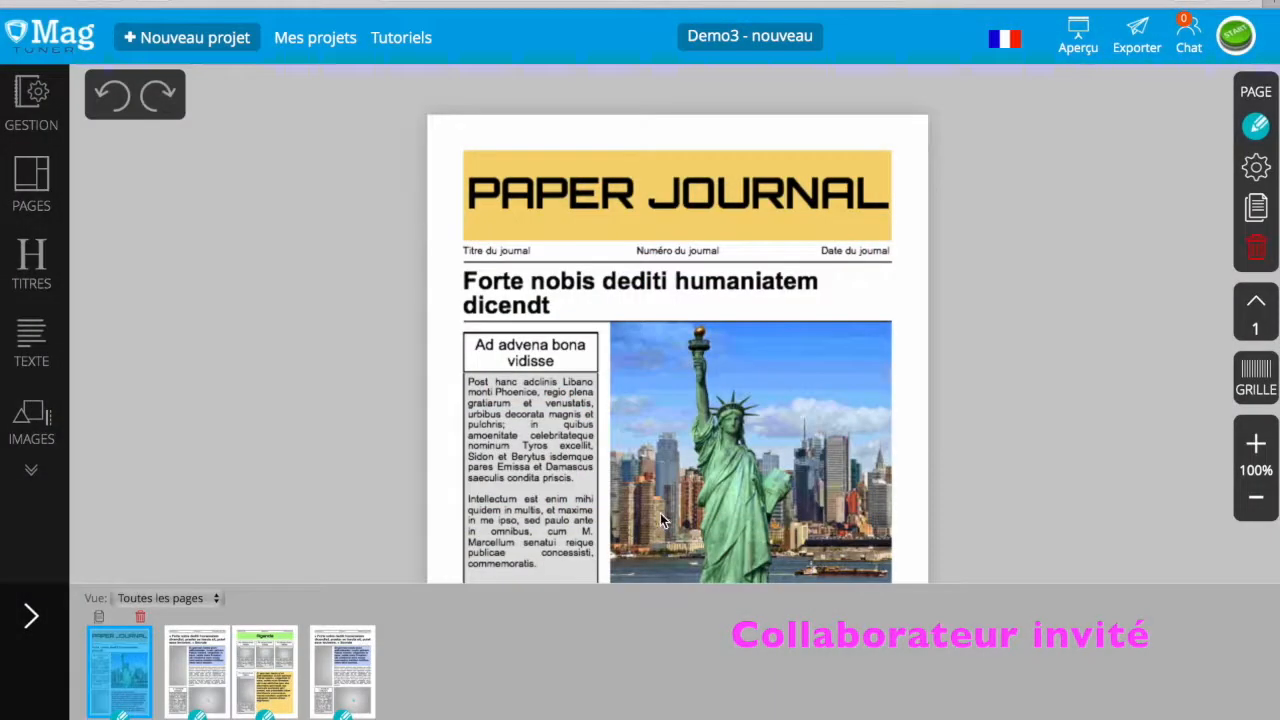
click(33, 175)
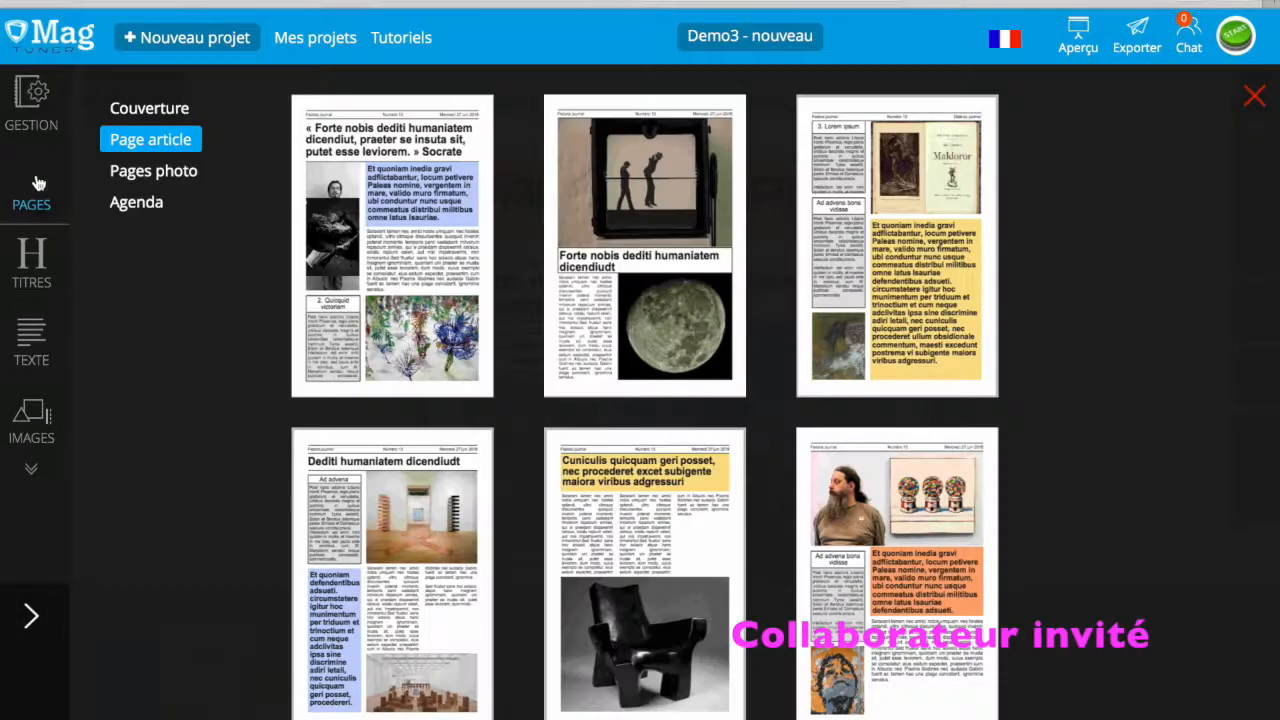
Try adding the first Page article template and dismiss the Pas d'accès warning.
click(163, 111)
click(150, 140)
click(385, 199)
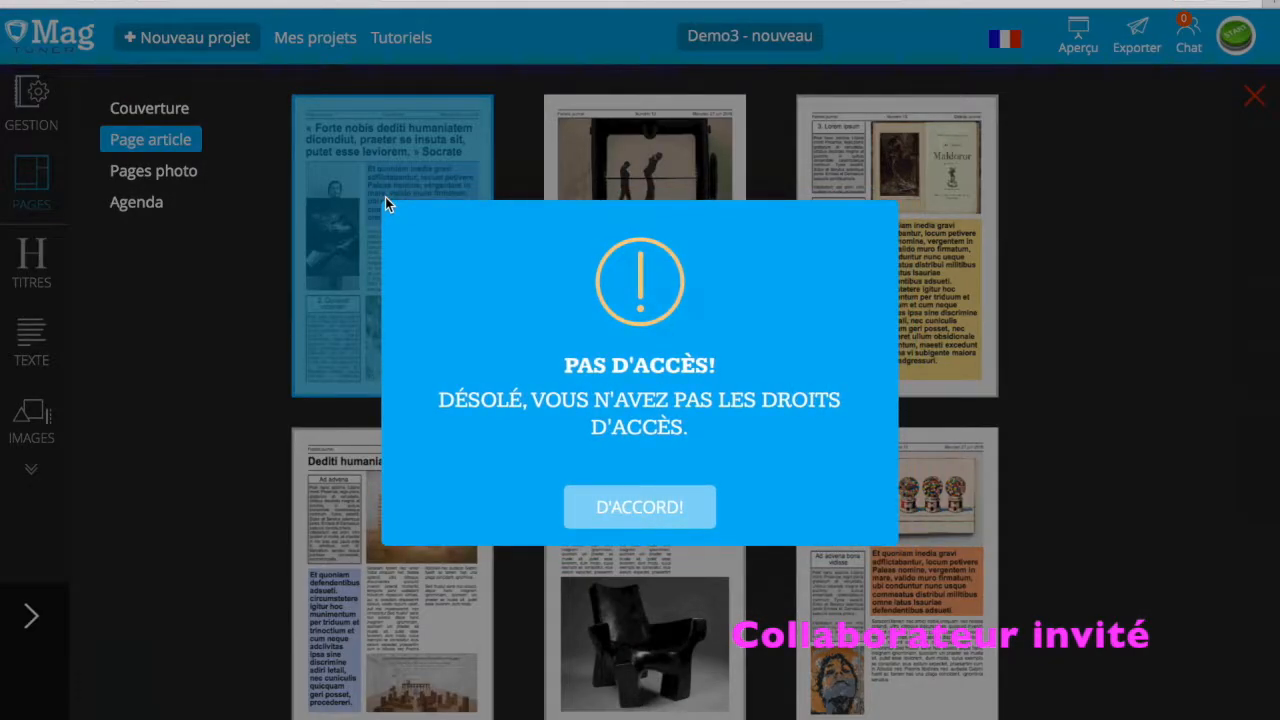
click(690, 508)
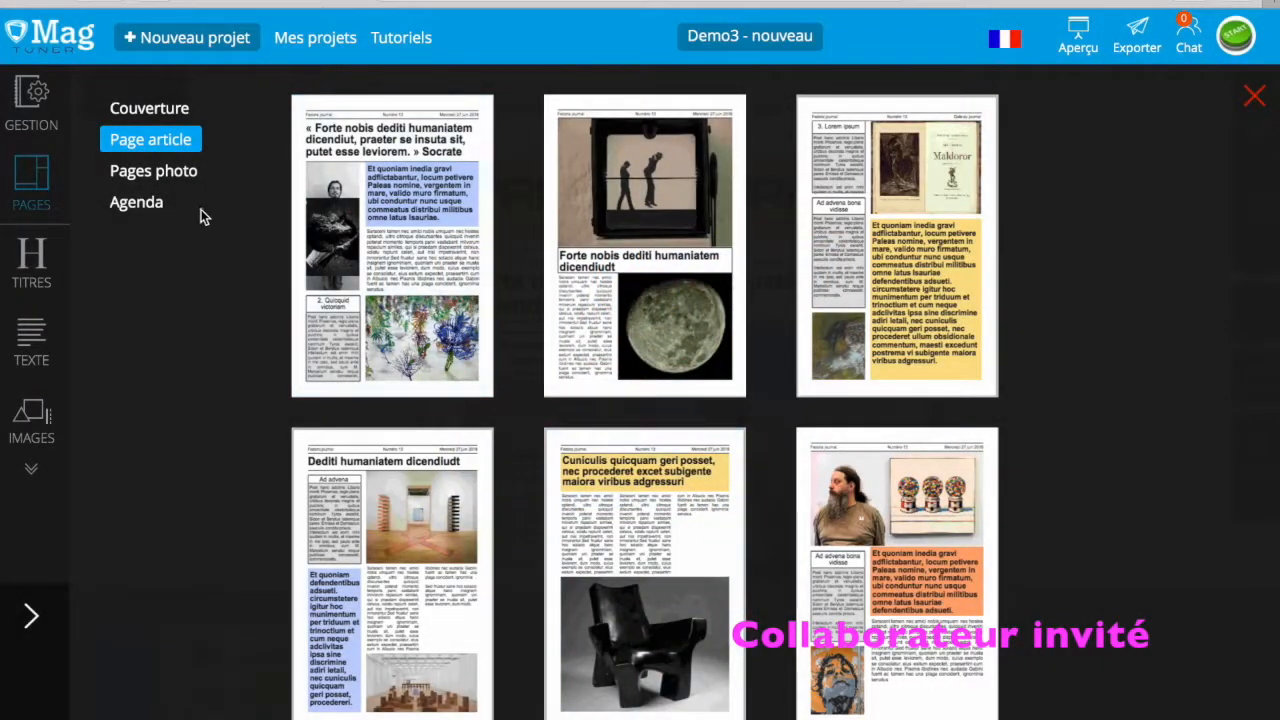
Close the templates, try deleting page 1, and dismiss the refusal.
click(42, 178)
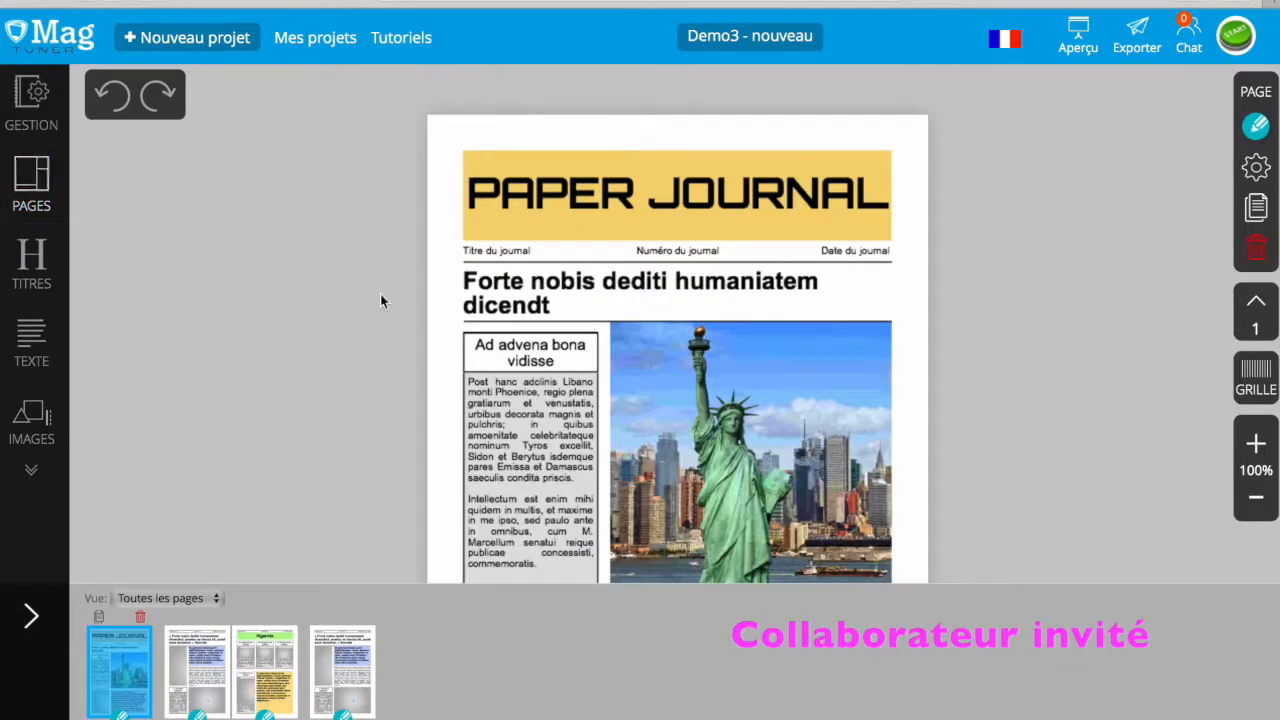
click(141, 617)
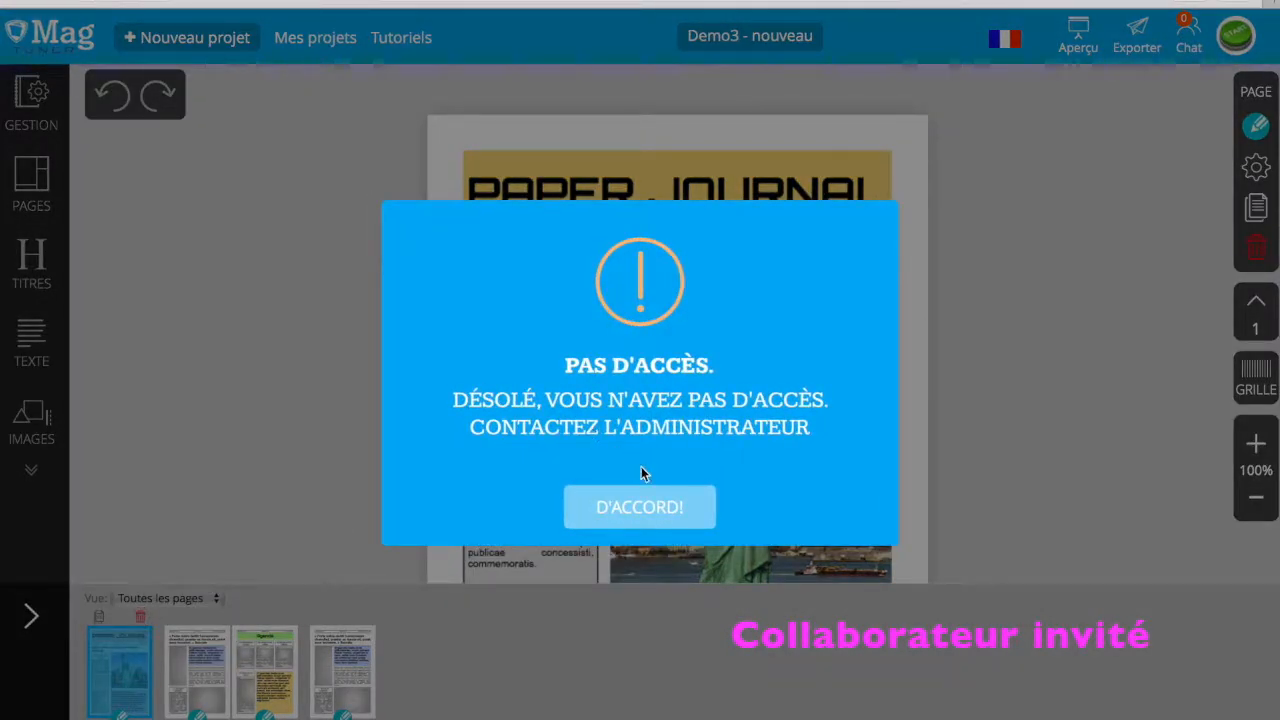
click(660, 509)
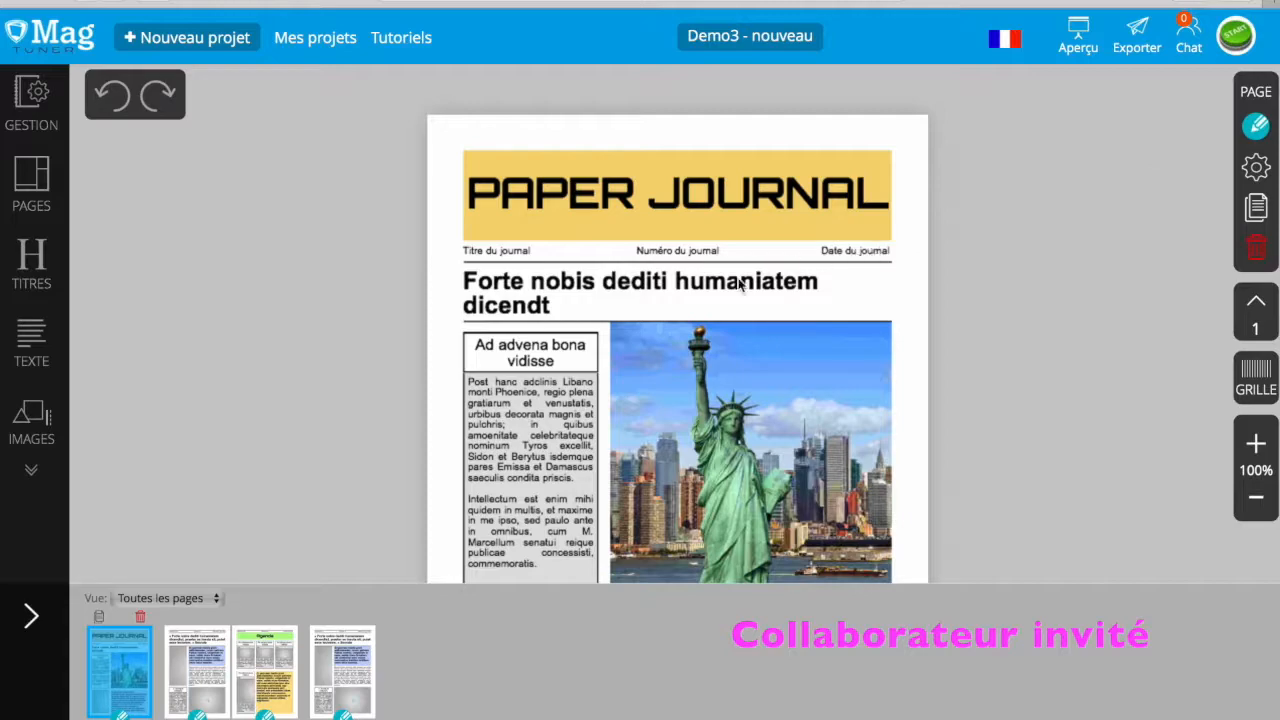
Select and deselect the headline text box so page 1 saves.
click(719, 305)
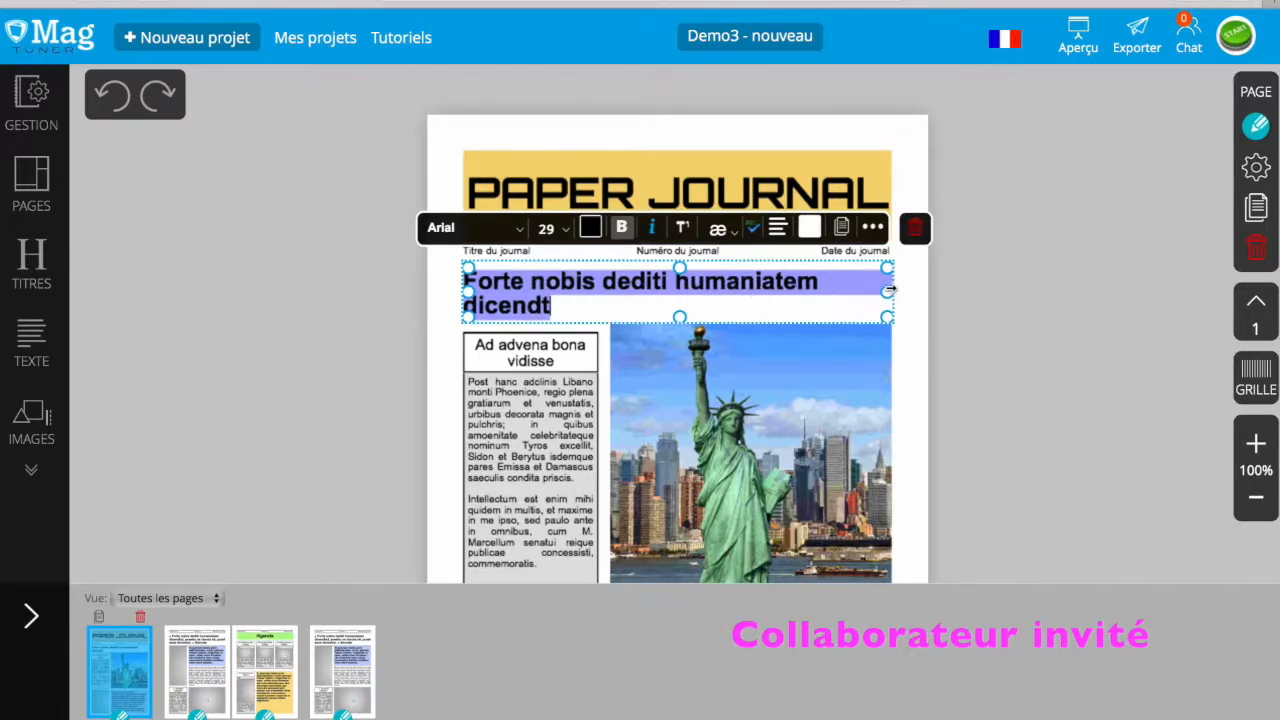
click(869, 254)
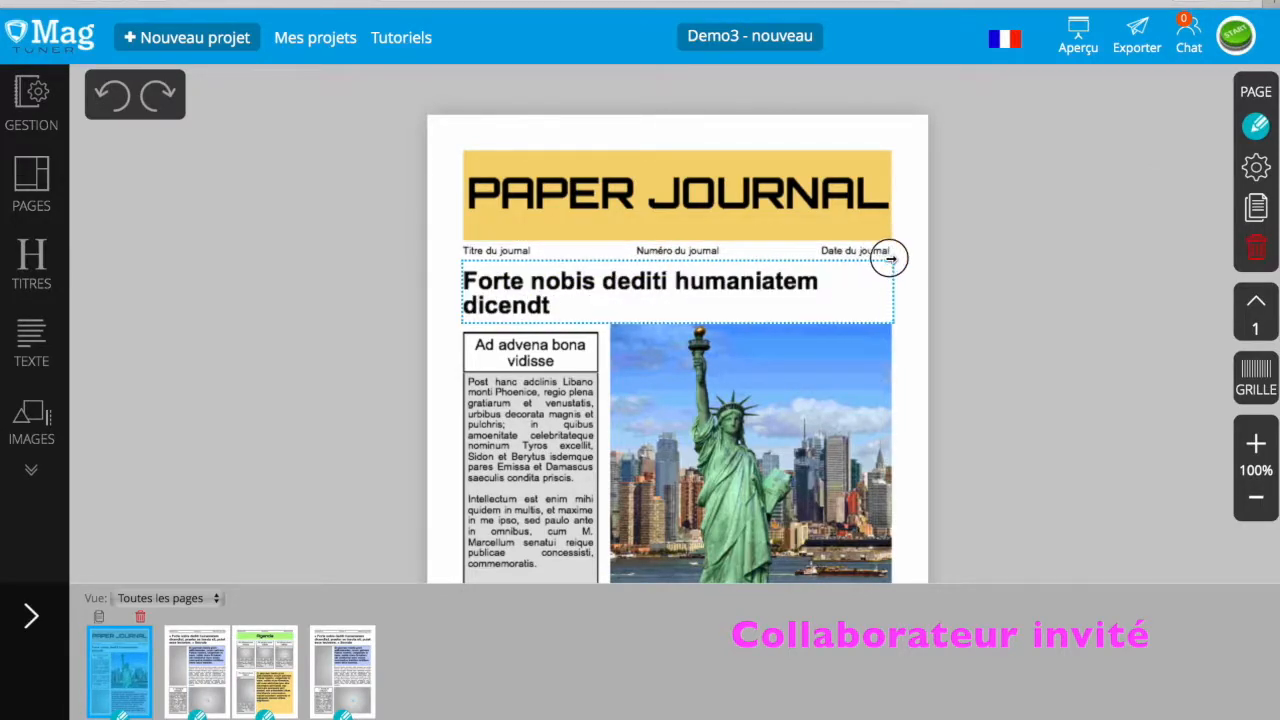
click(889, 259)
click(982, 369)
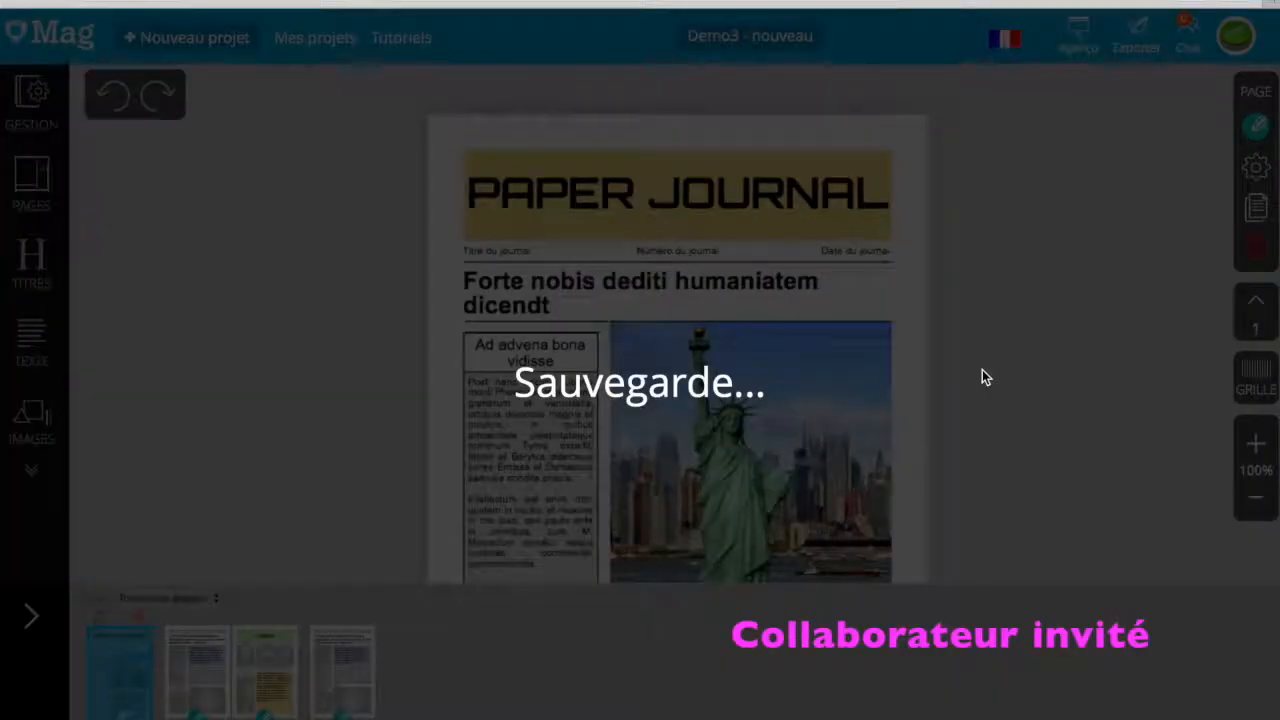
Place the 'Ad advena bona vidisse' title box over the statue photo, sending the photo behind.
click(28, 263)
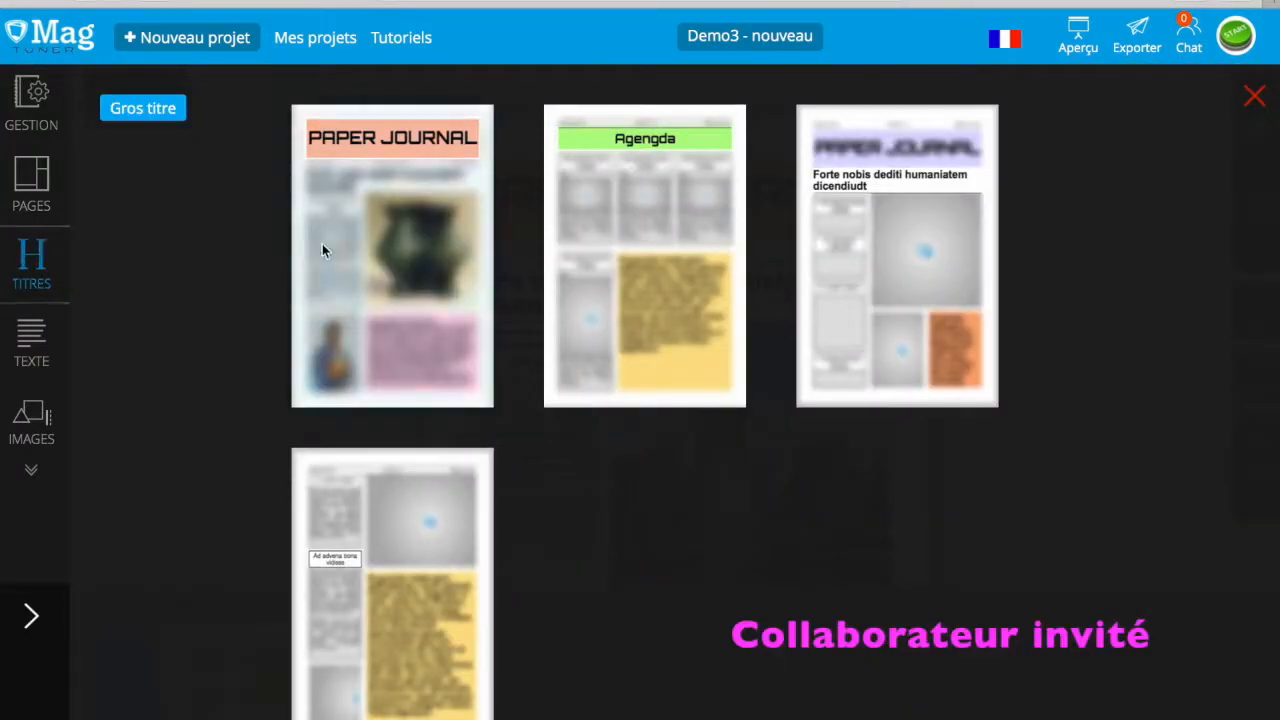
click(392, 531)
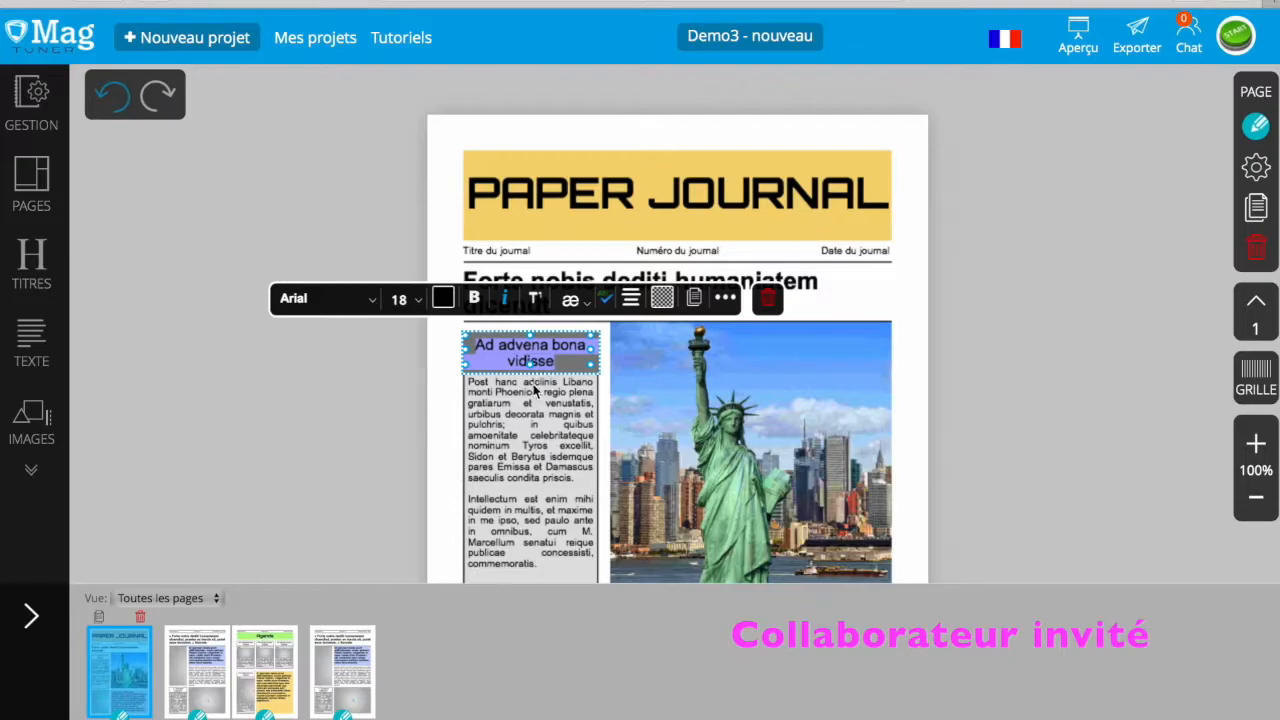
drag(534, 354, 826, 350)
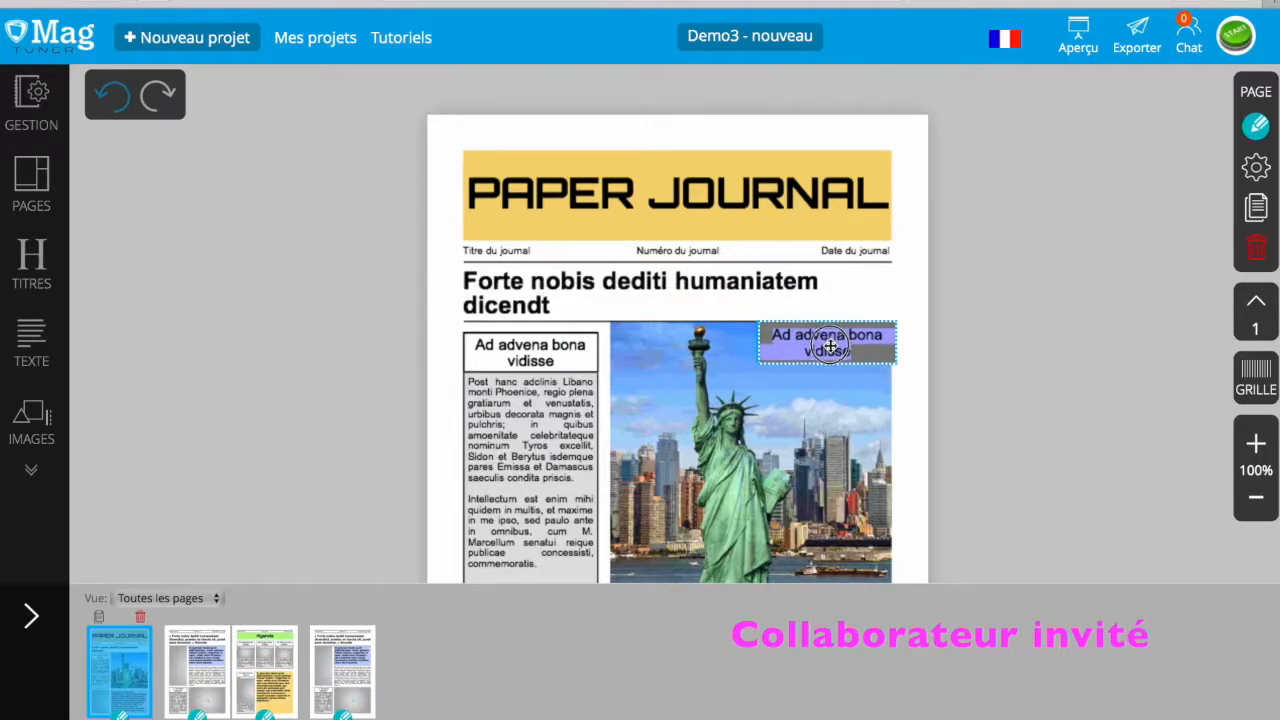
click(750, 348)
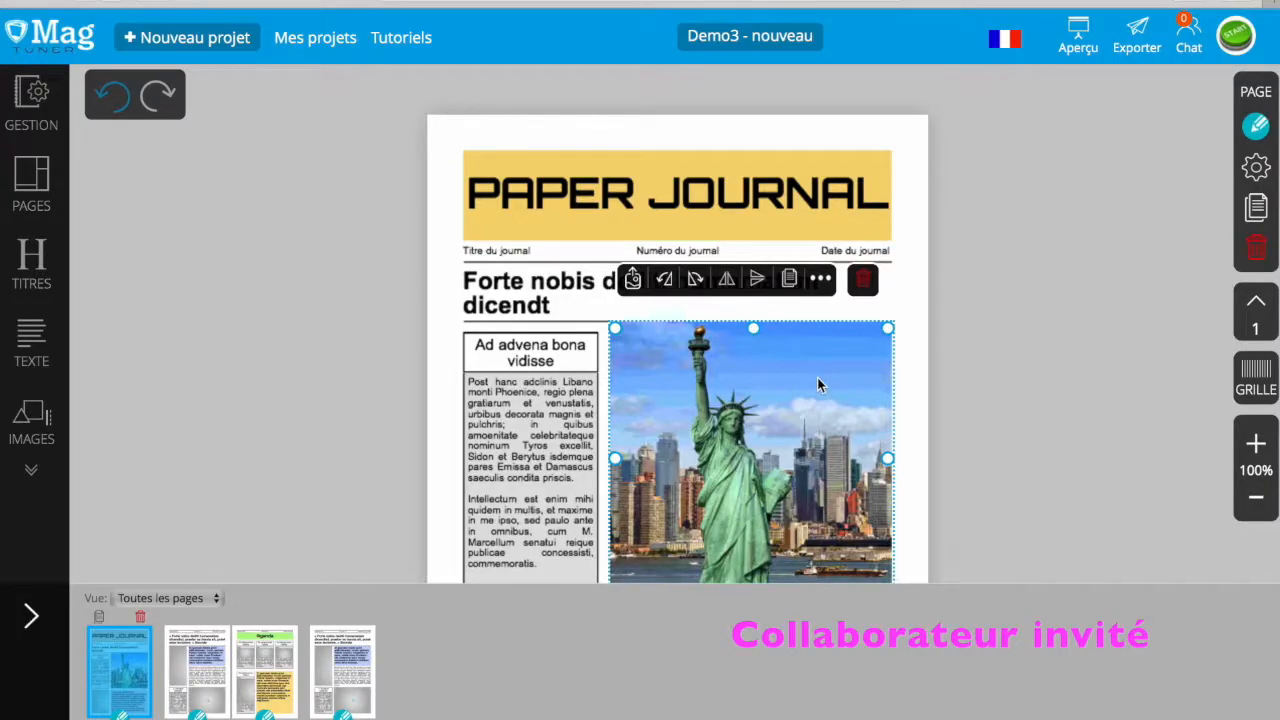
click(820, 278)
click(837, 346)
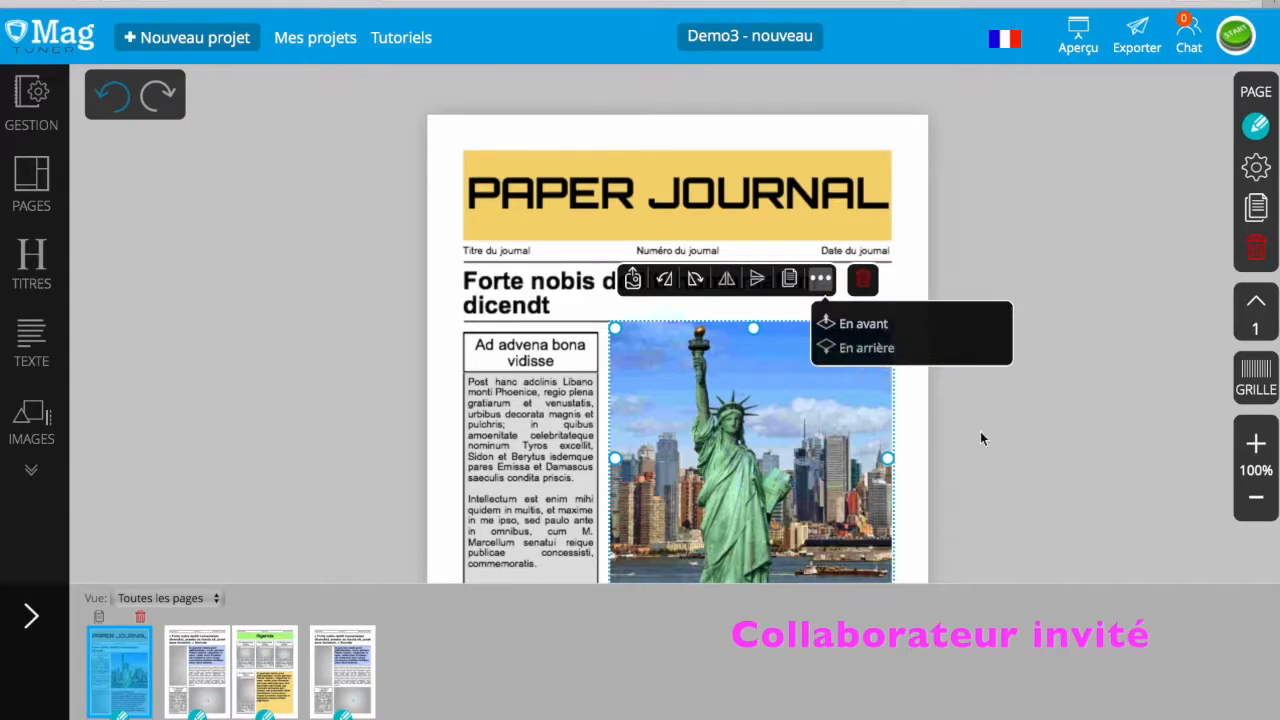
click(995, 450)
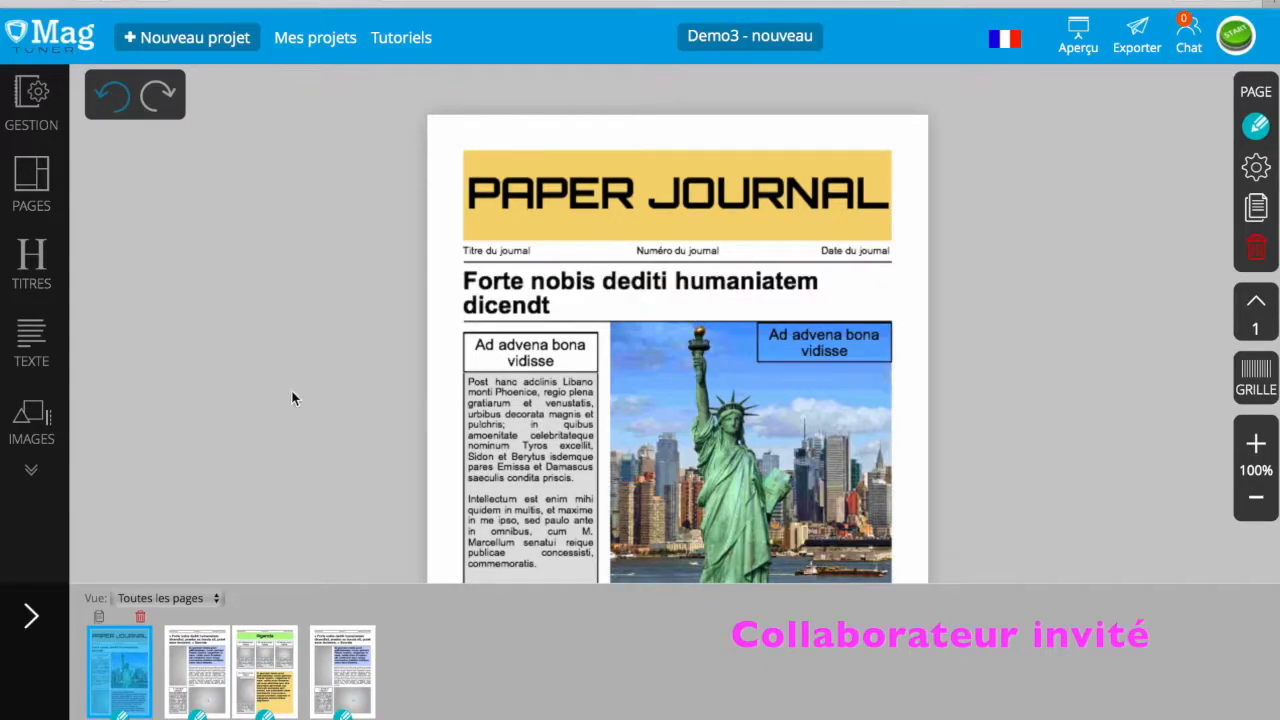
click(720, 432)
Delete the left body-text column on page 1 and confirm.
click(553, 417)
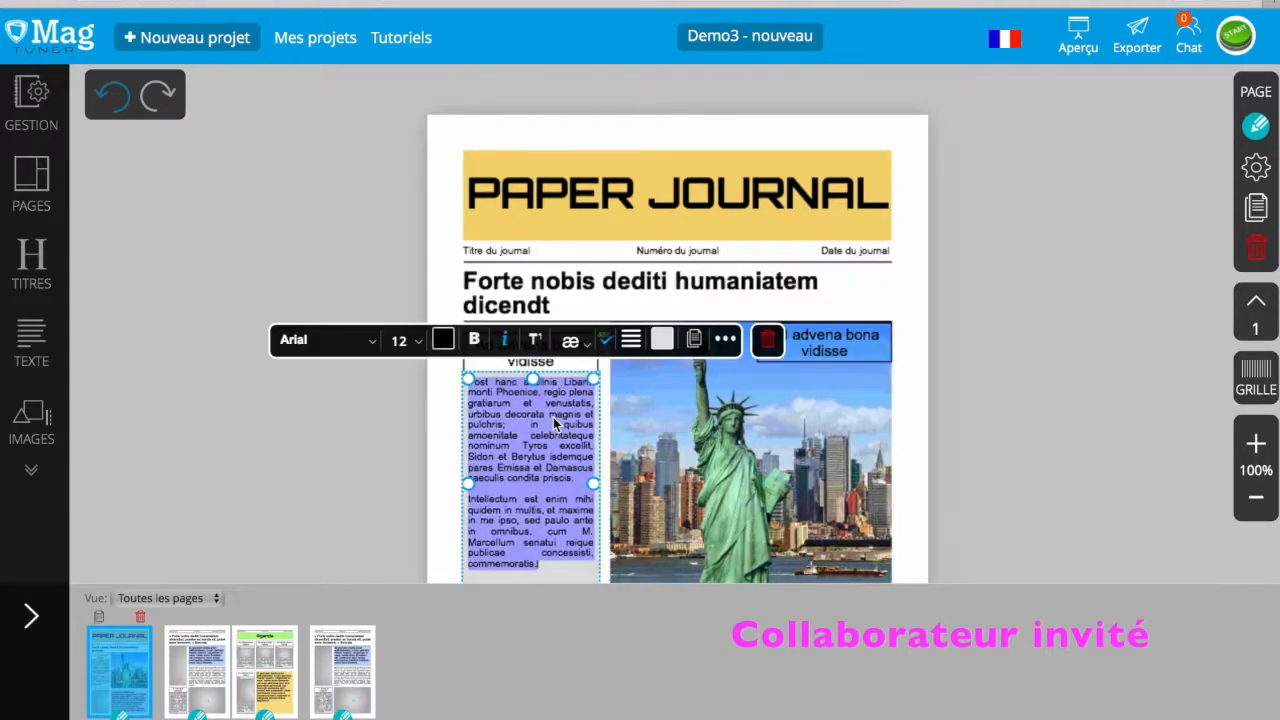
click(766, 340)
click(670, 433)
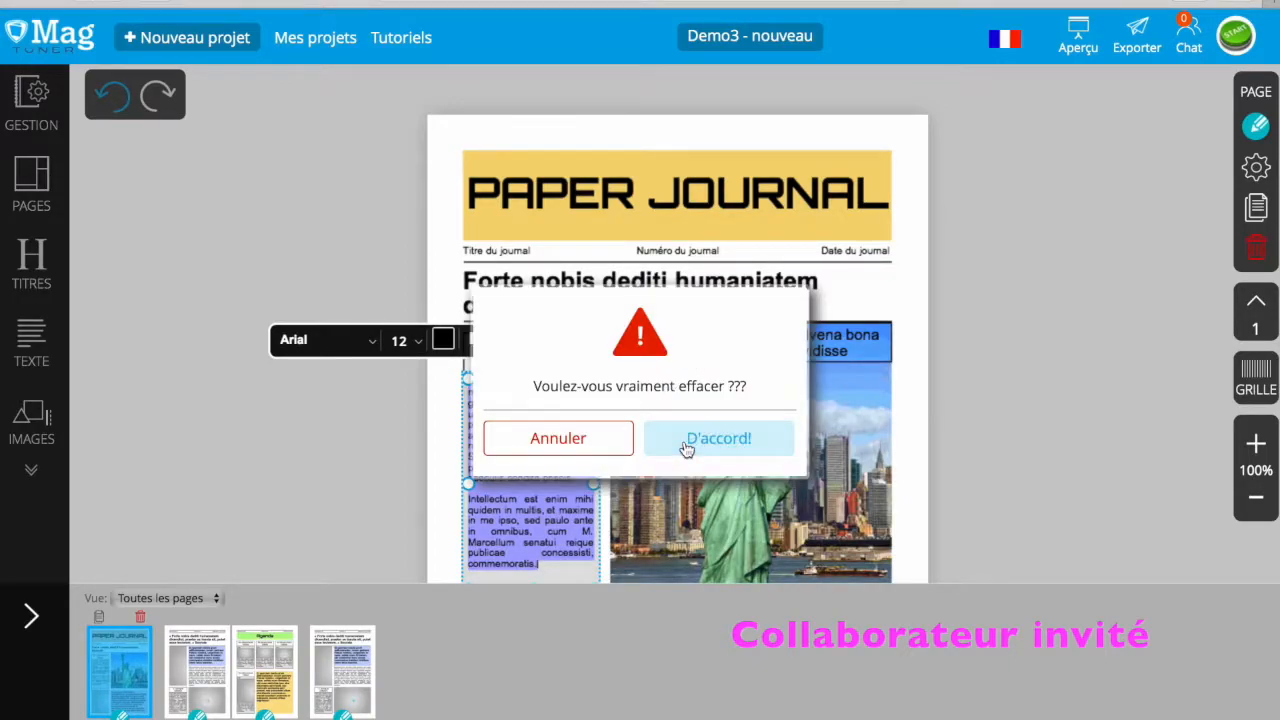
scroll(317, 436, down, 3)
scroll(317, 436, up, 3)
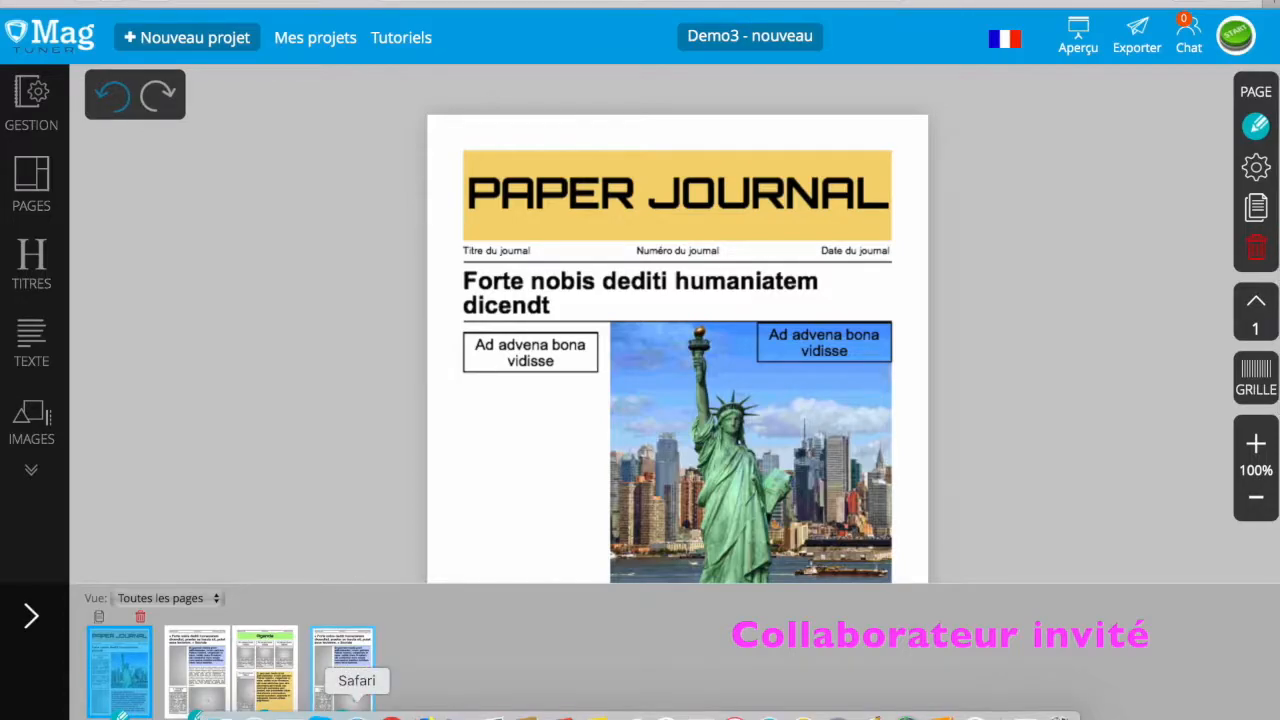
In the administrator's browser, browse the newspaper pages 2, Agenda and 4, then return to page 2.
click(394, 705)
scroll(307, 365, down, 3)
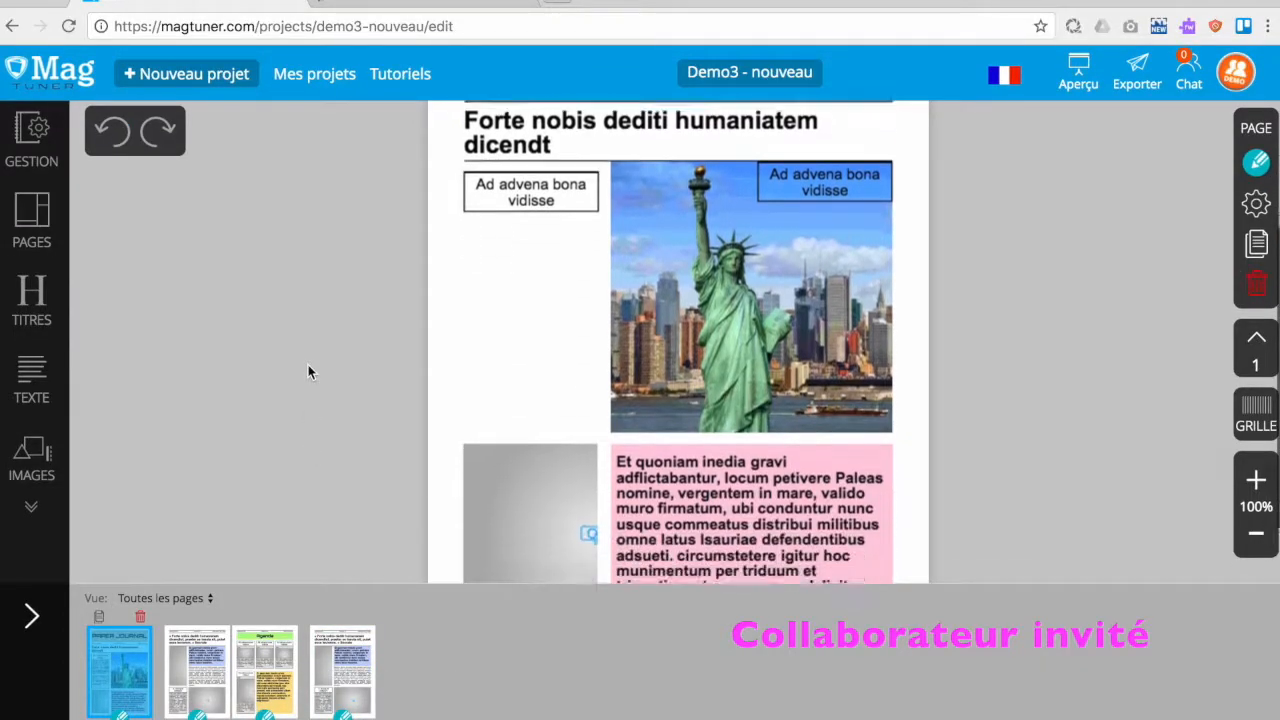
scroll(307, 363, up, 3)
scroll(307, 363, down, 5)
scroll(307, 372, up, 5)
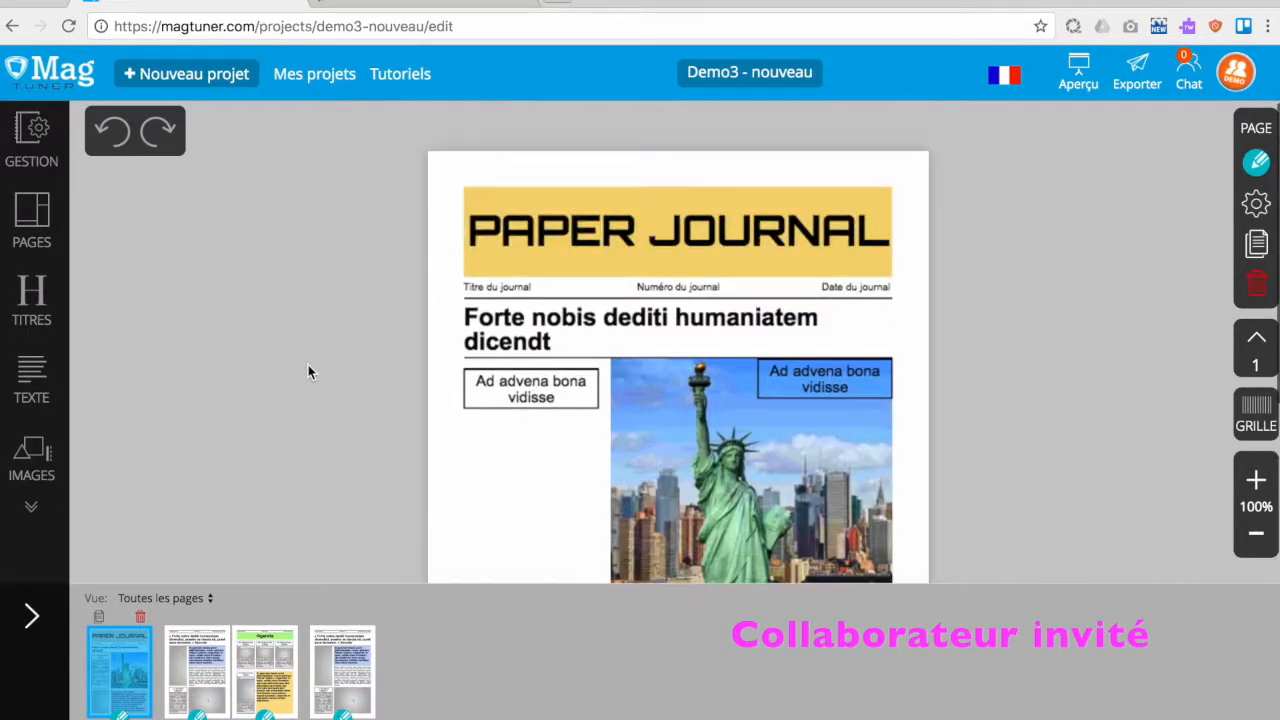
scroll(308, 372, down, 5)
scroll(308, 372, up, 5)
scroll(308, 365, left, 5)
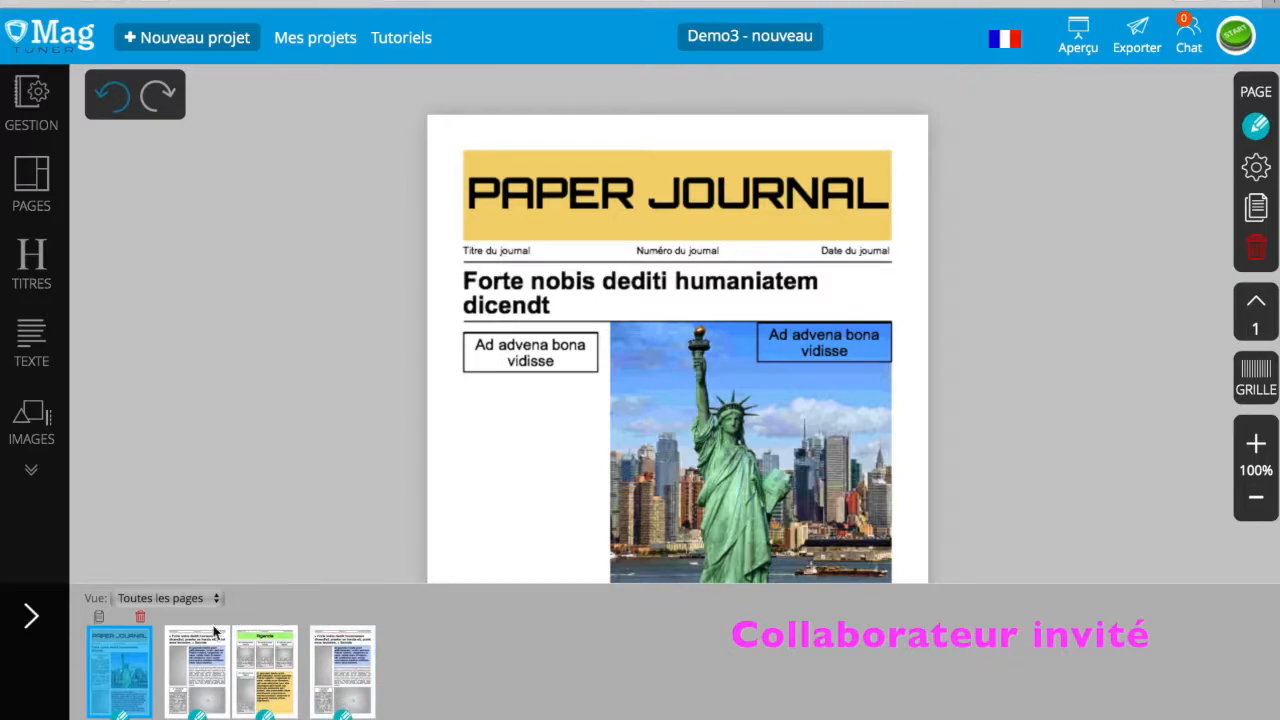
click(203, 650)
click(268, 671)
click(341, 673)
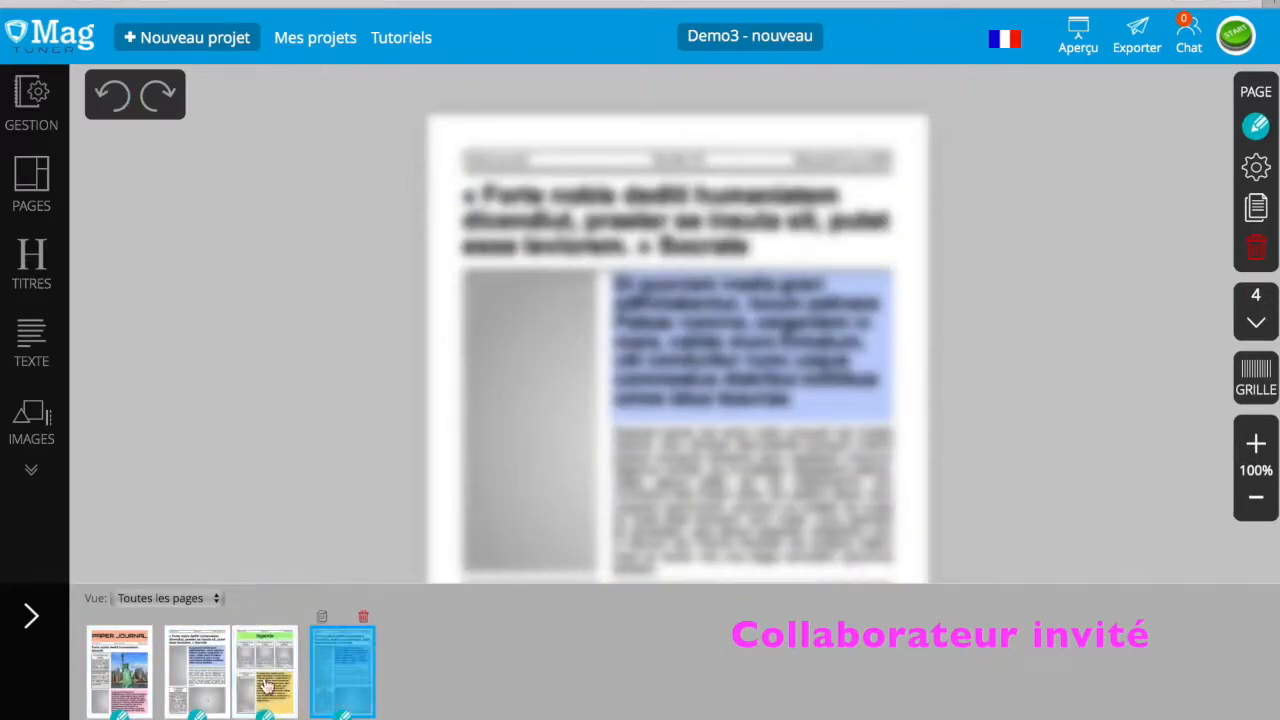
click(184, 680)
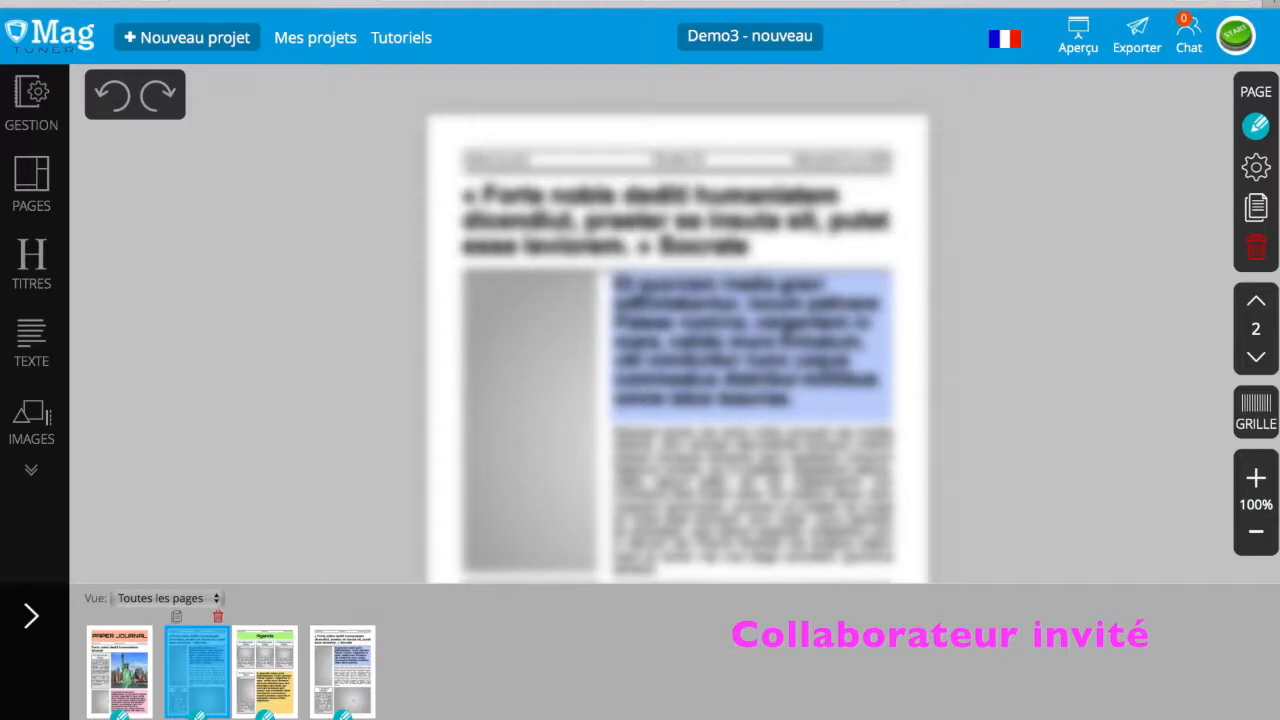
From the administrator's window, open GESTION to show the Autorisations panel.
click(394, 715)
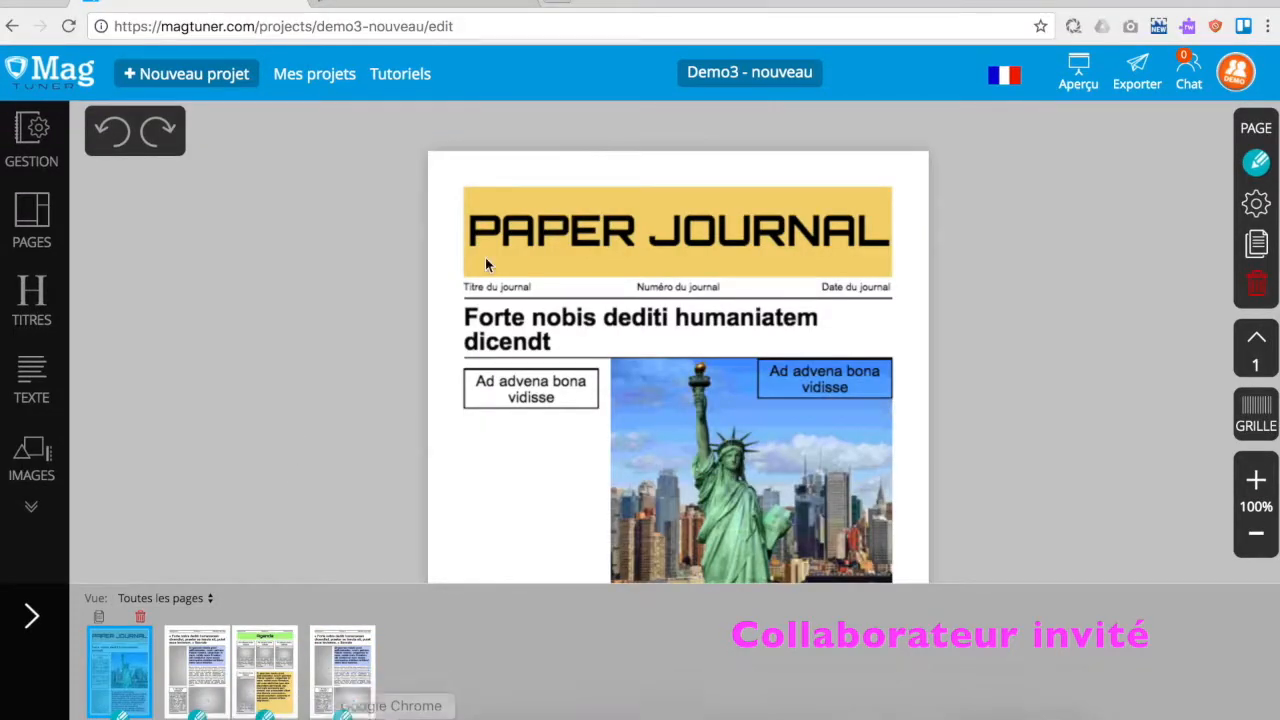
scroll(585, 372, down, 3)
scroll(585, 372, up, 3)
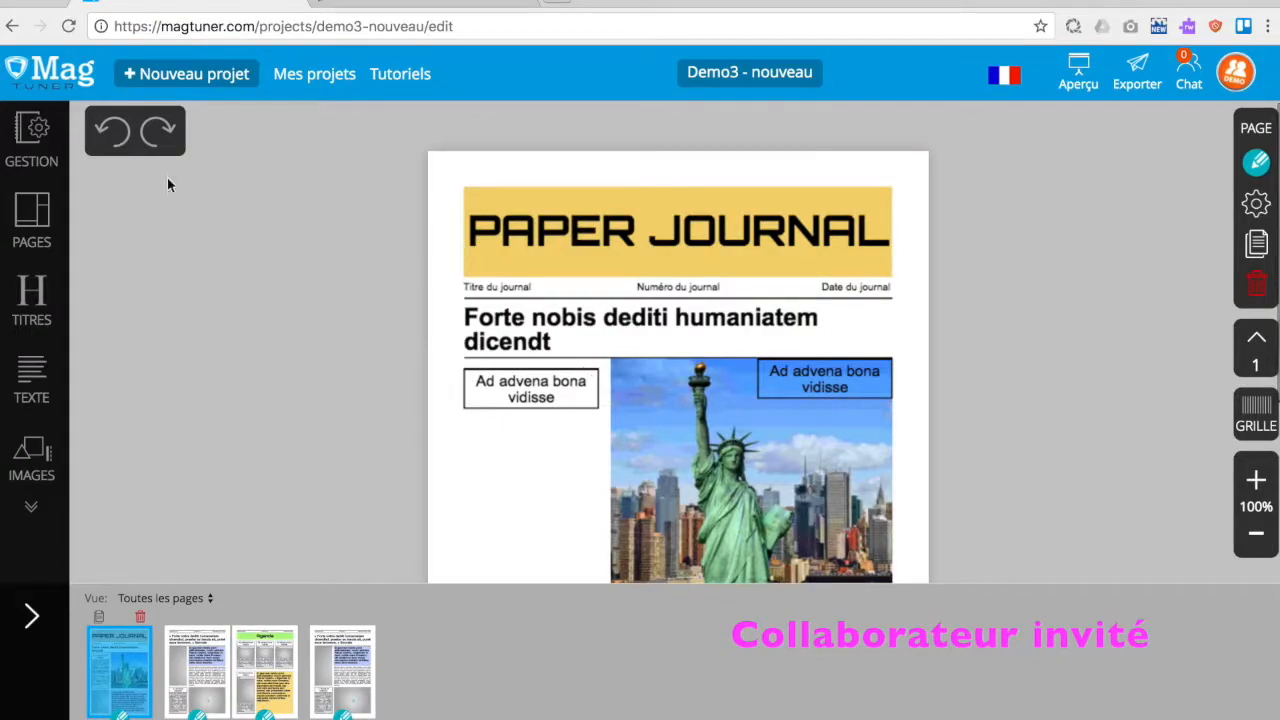
click(31, 135)
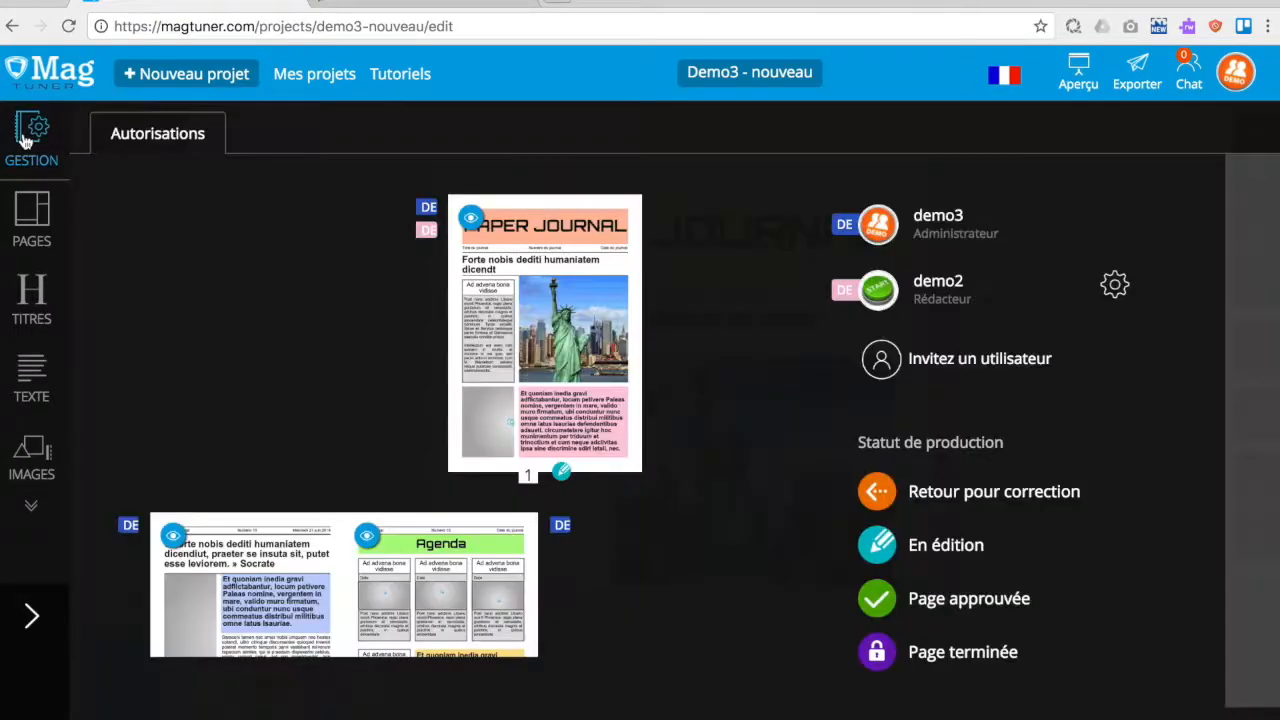
Set the collaborator's Rôle to Réviseur via the gear icon, confirm the status and acknowledge D'ACCORD!
click(1112, 286)
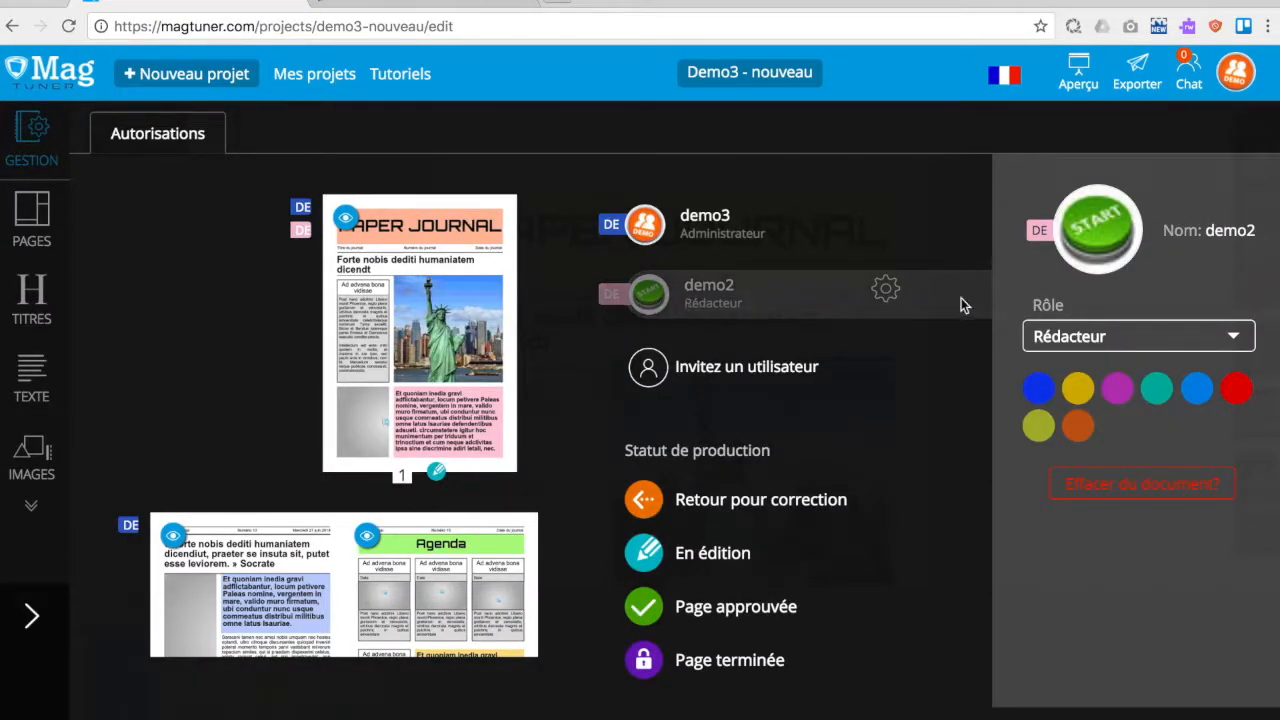
click(1112, 340)
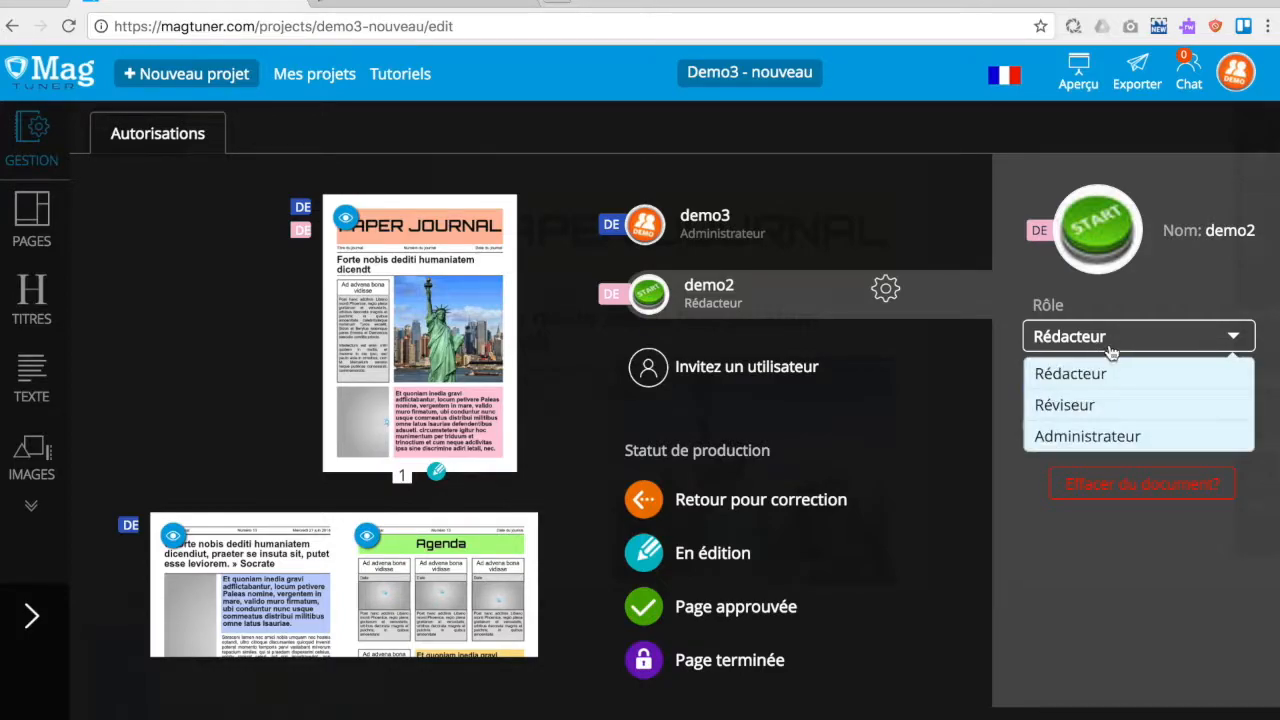
click(1100, 404)
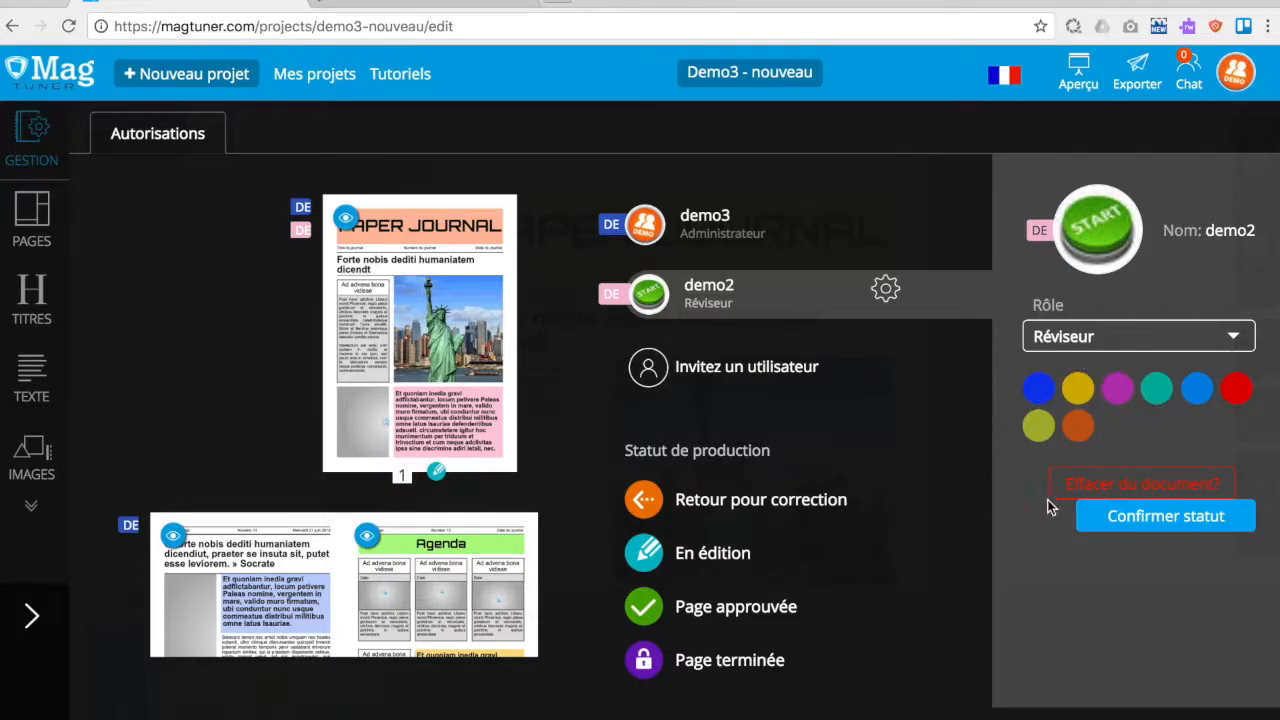
click(1166, 516)
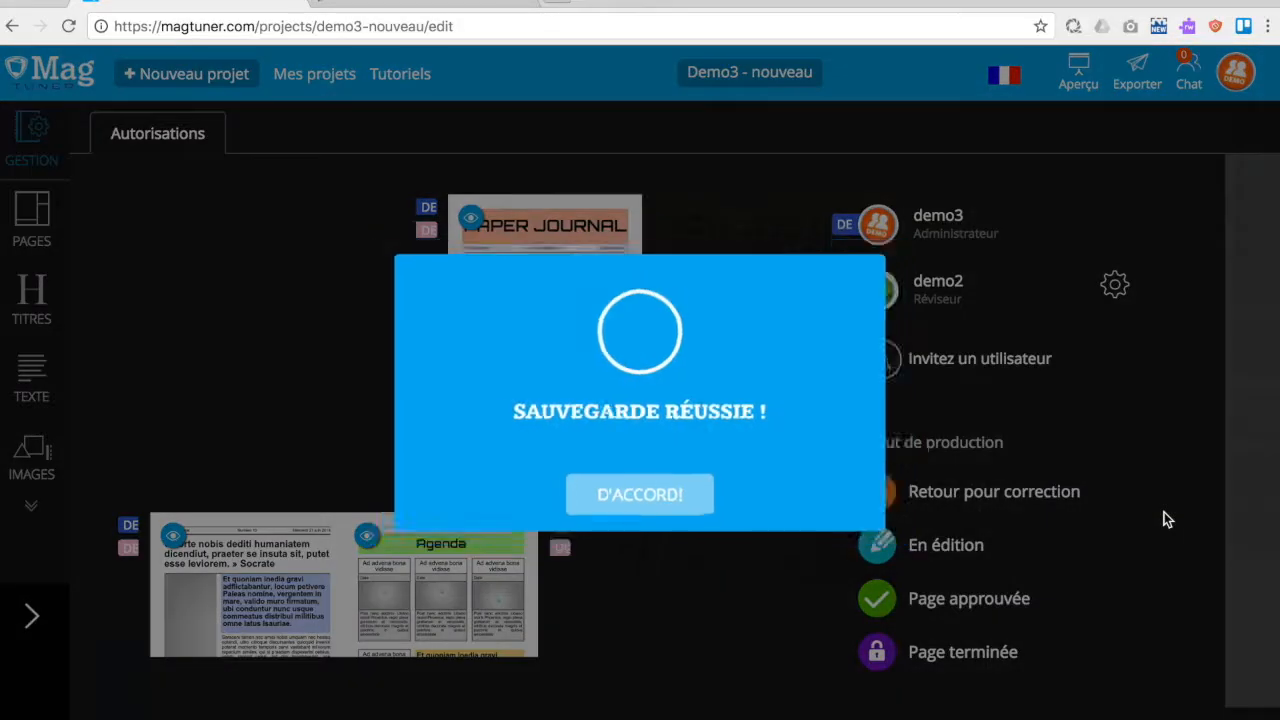
click(669, 500)
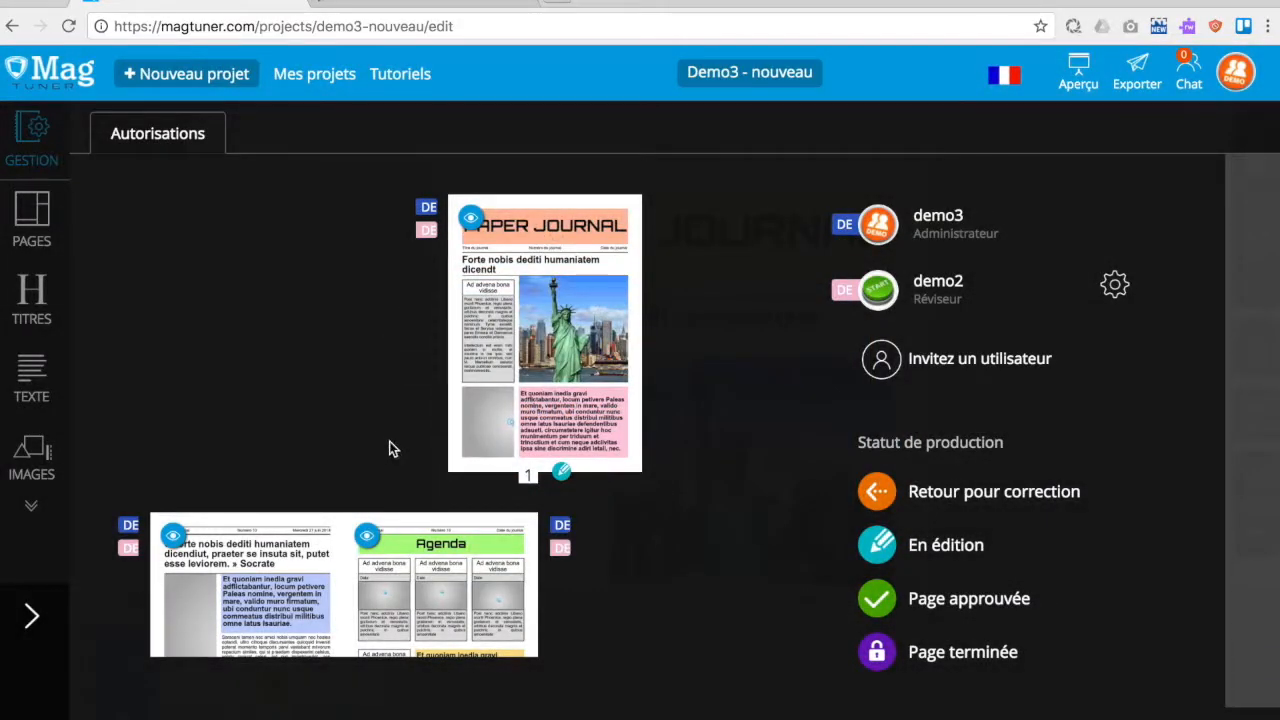
scroll(389, 449, down, 5)
scroll(376, 341, up, 4)
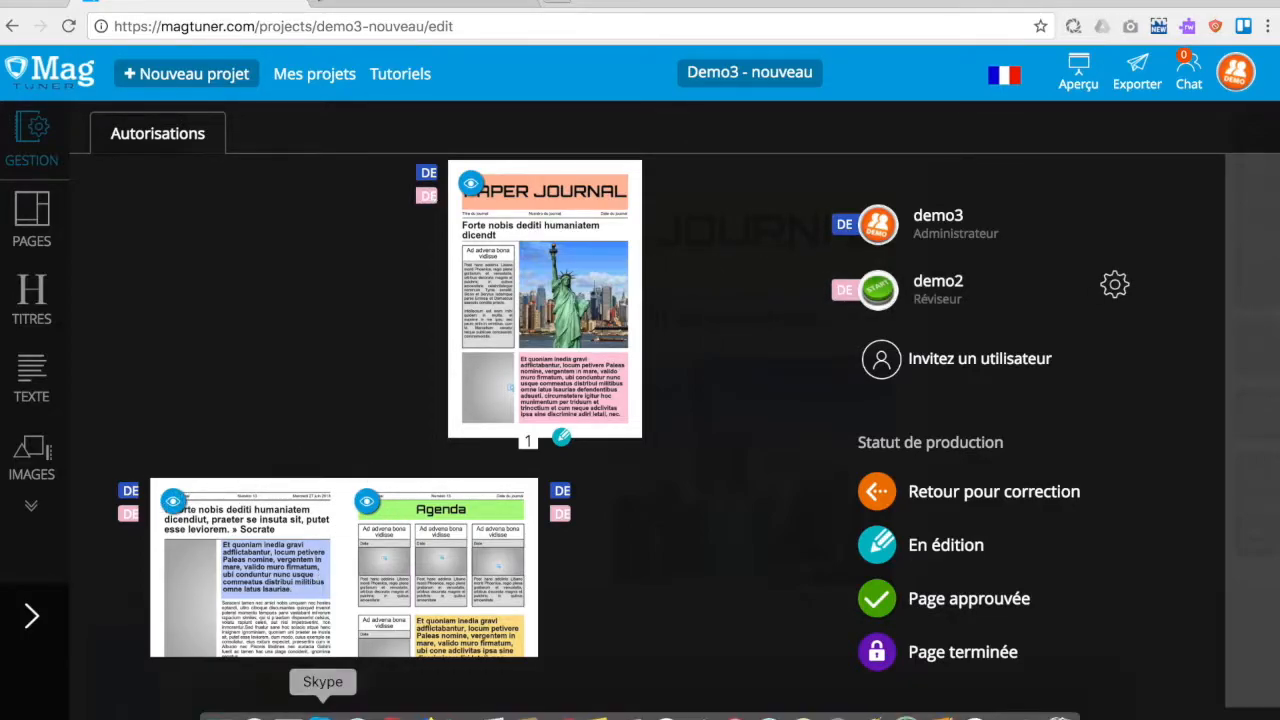
As the collaborator, browse to page 4 and resize its blue intro text block.
click(357, 713)
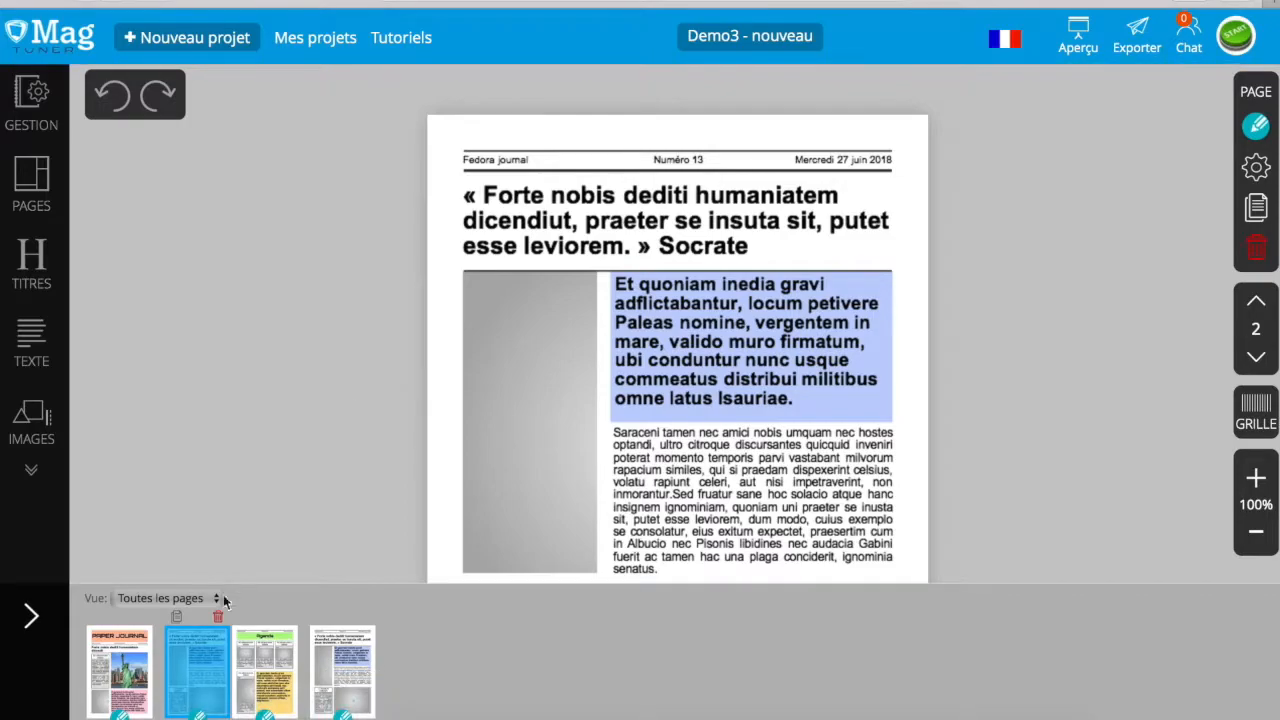
click(116, 668)
click(258, 683)
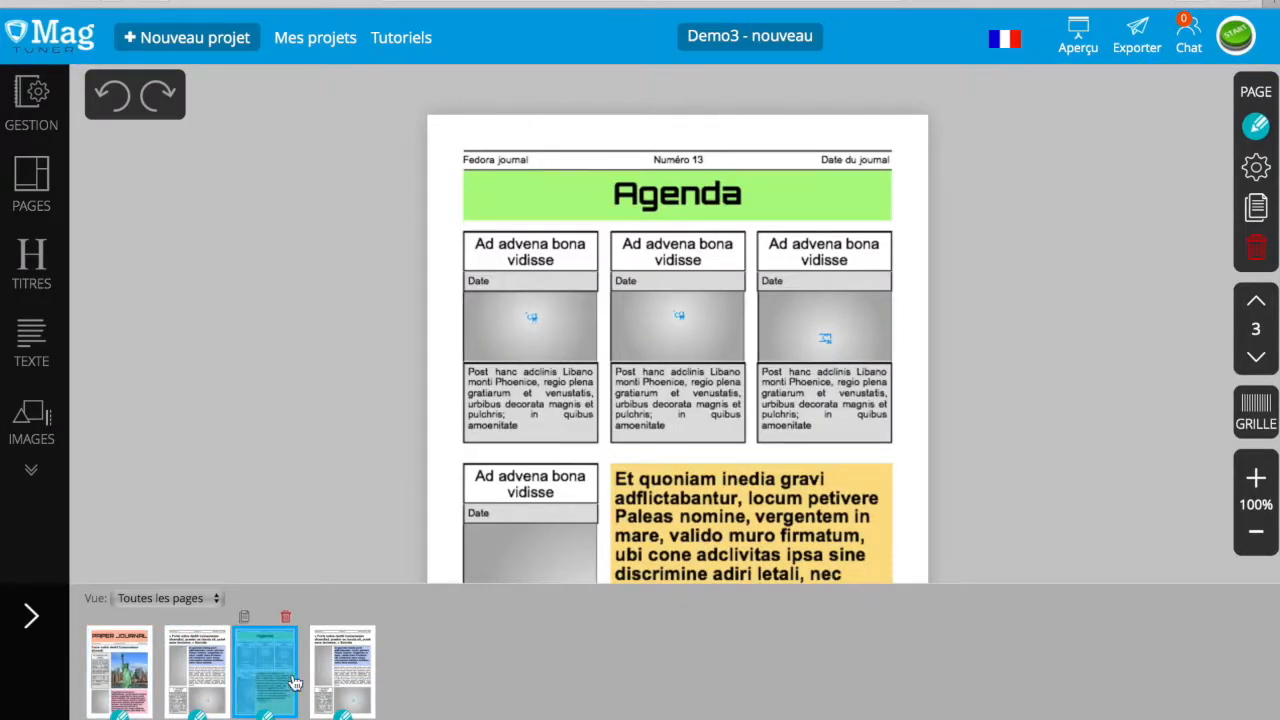
click(340, 675)
click(690, 340)
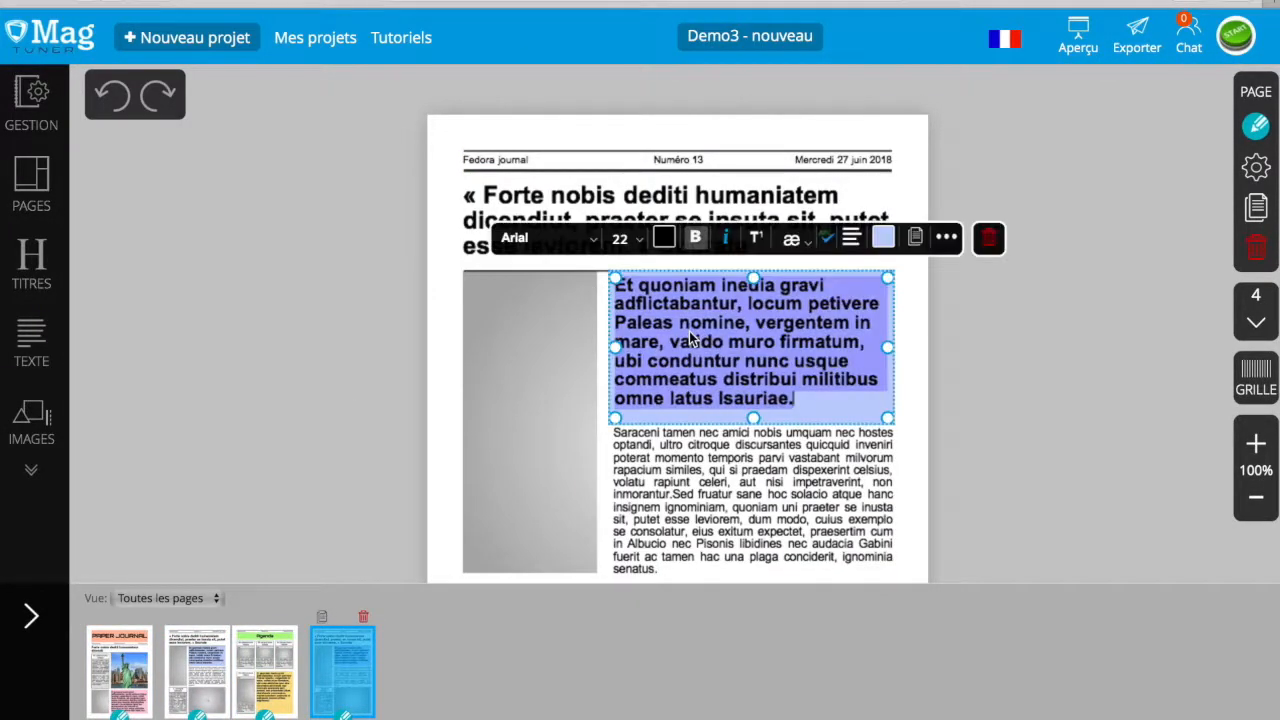
drag(888, 347, 885, 320)
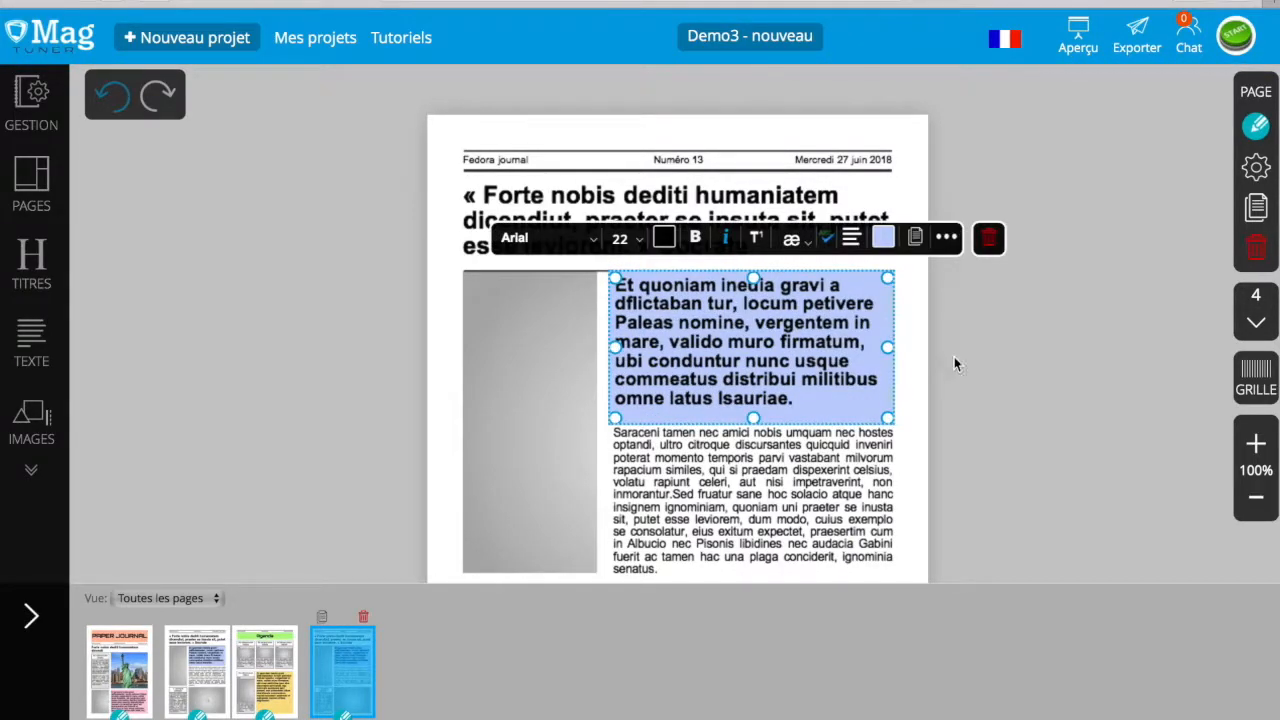
click(297, 297)
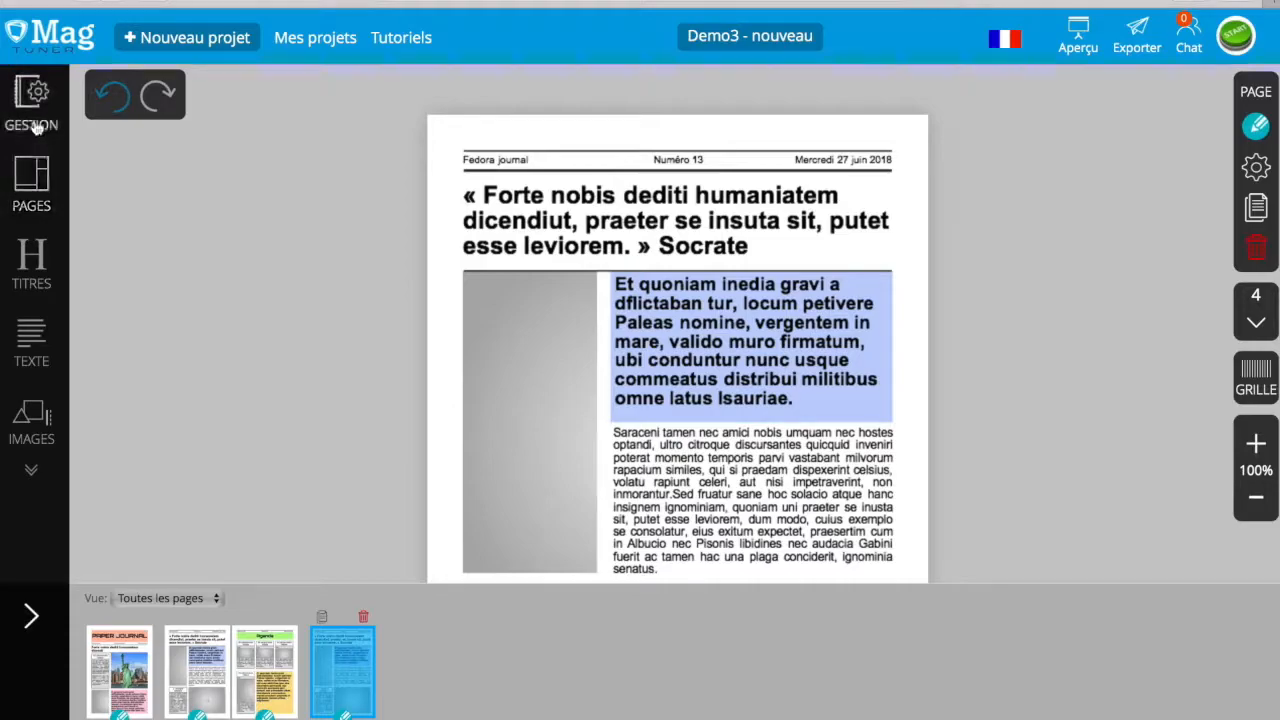
Attempt GESTION and a page template, both refused, then return to page 1.
click(32, 112)
click(636, 506)
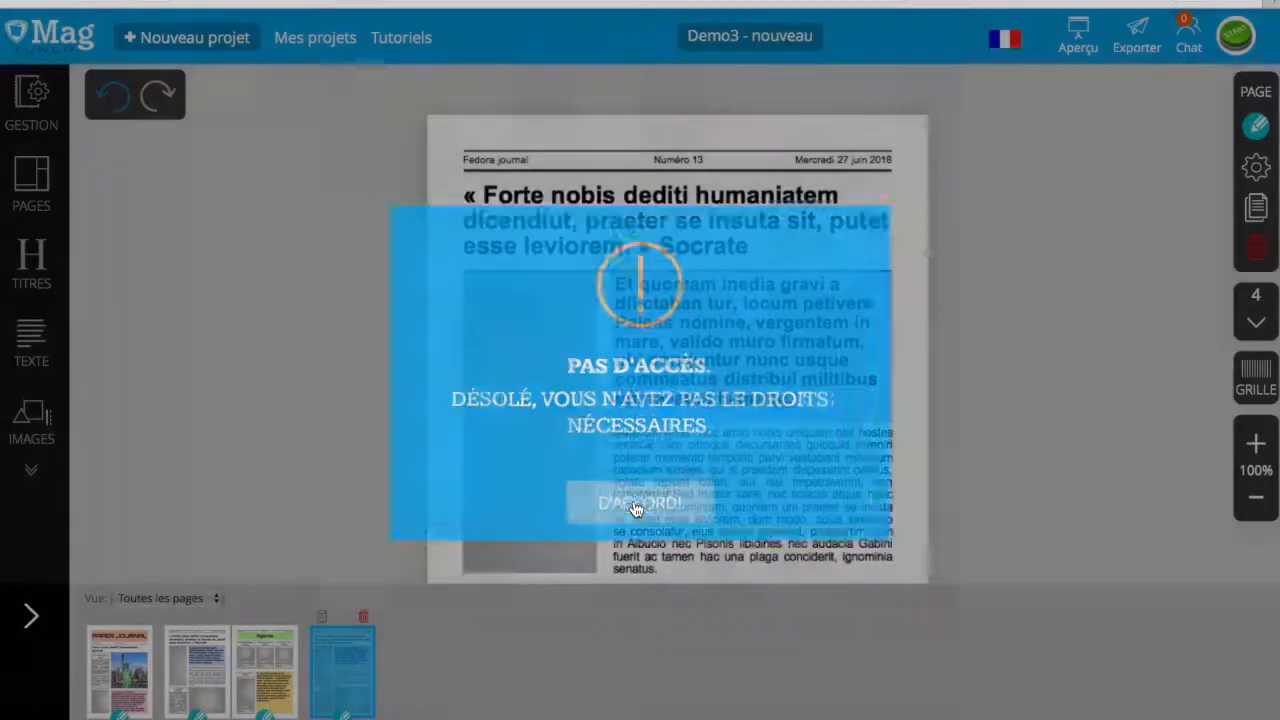
click(31, 180)
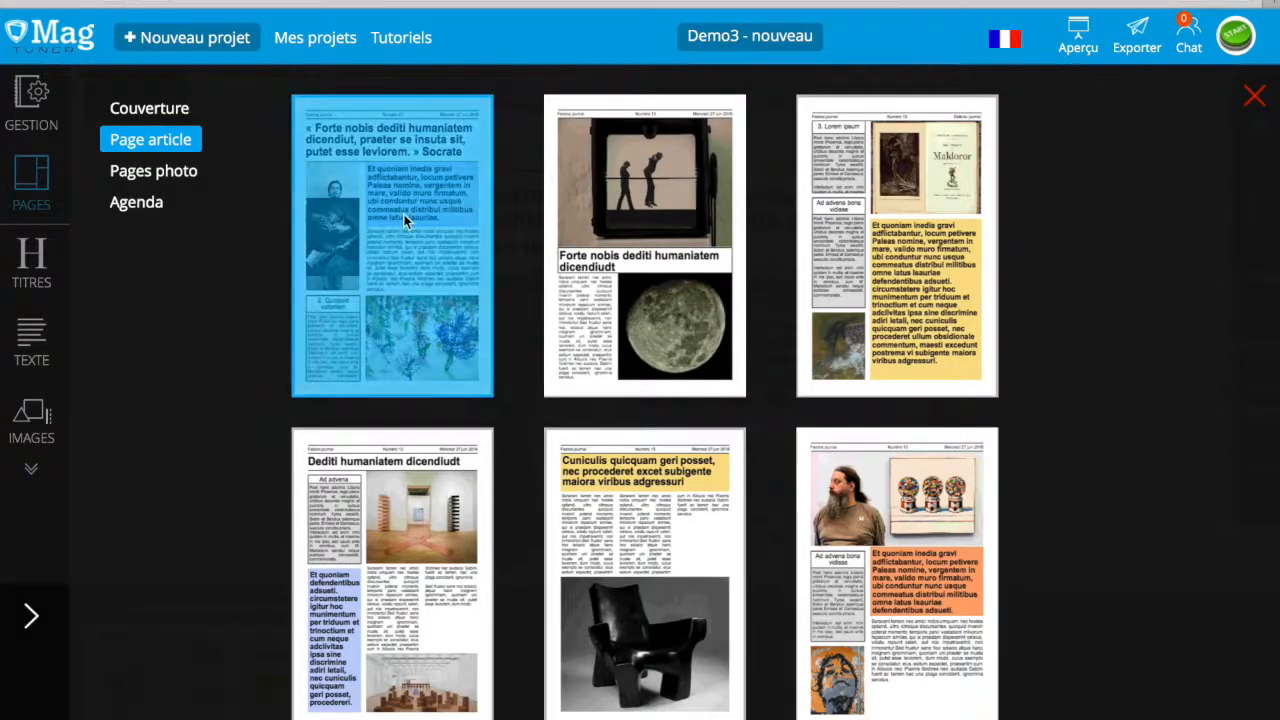
click(404, 221)
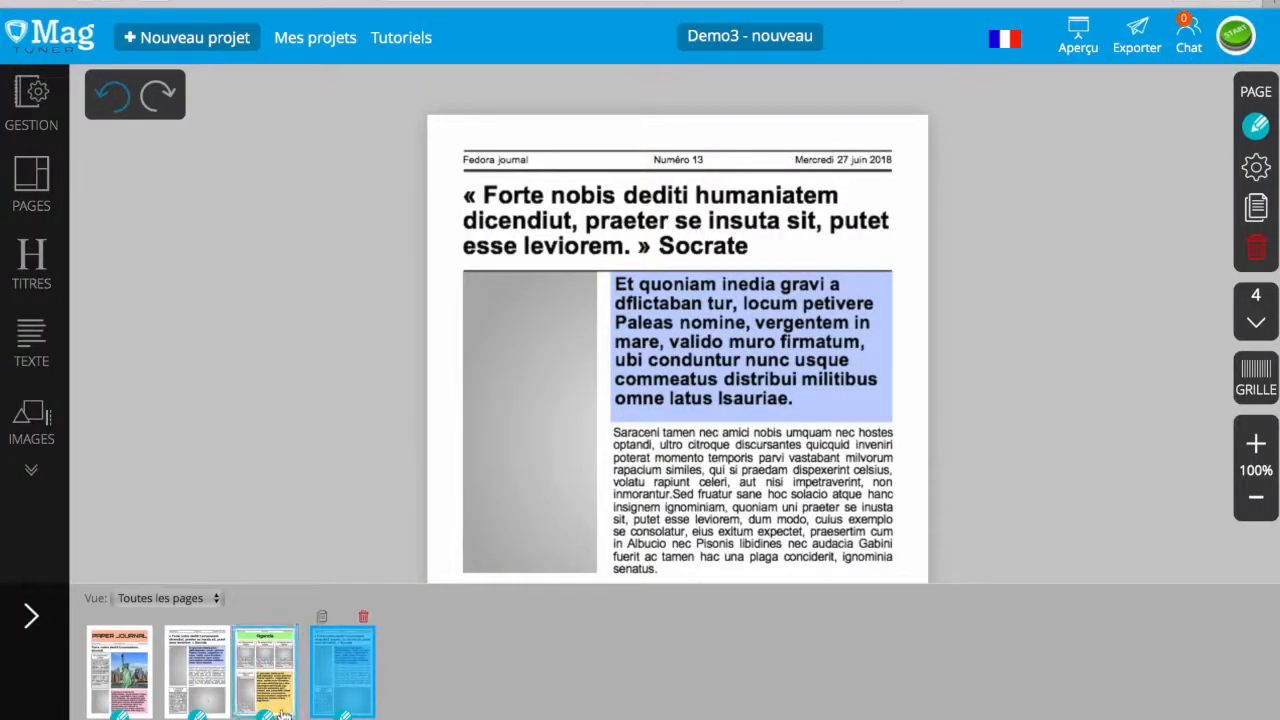
click(127, 695)
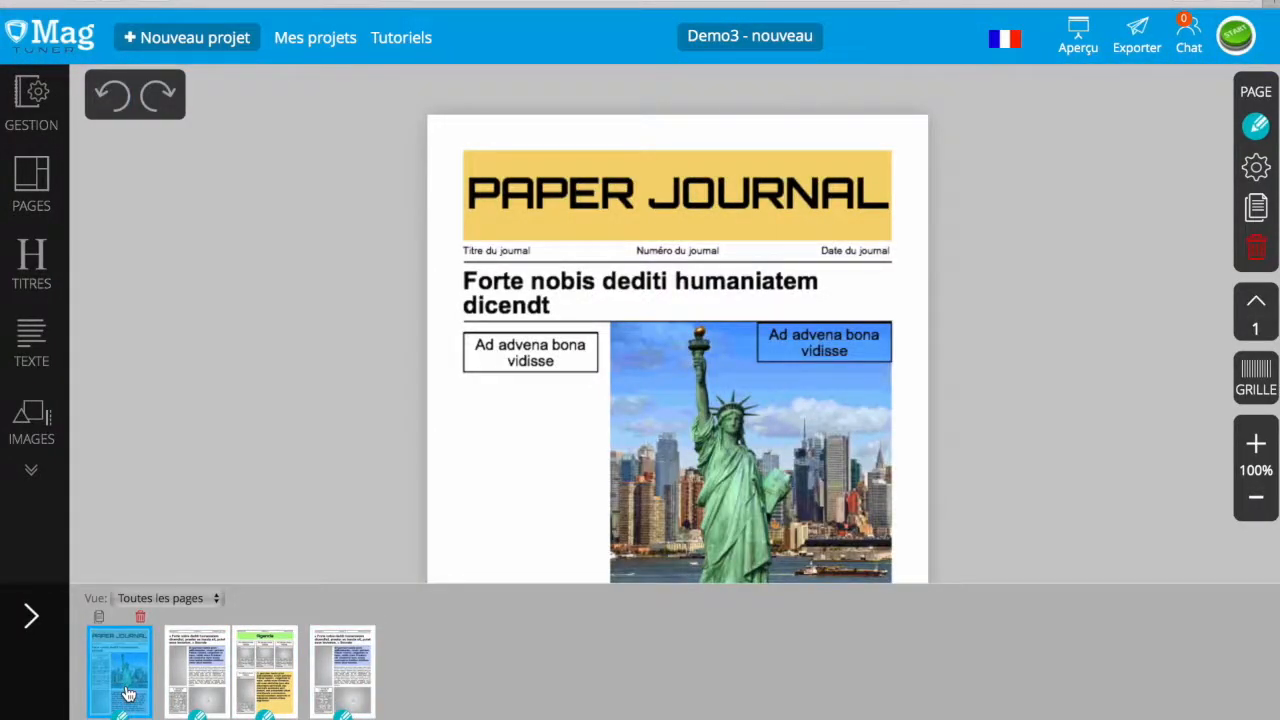